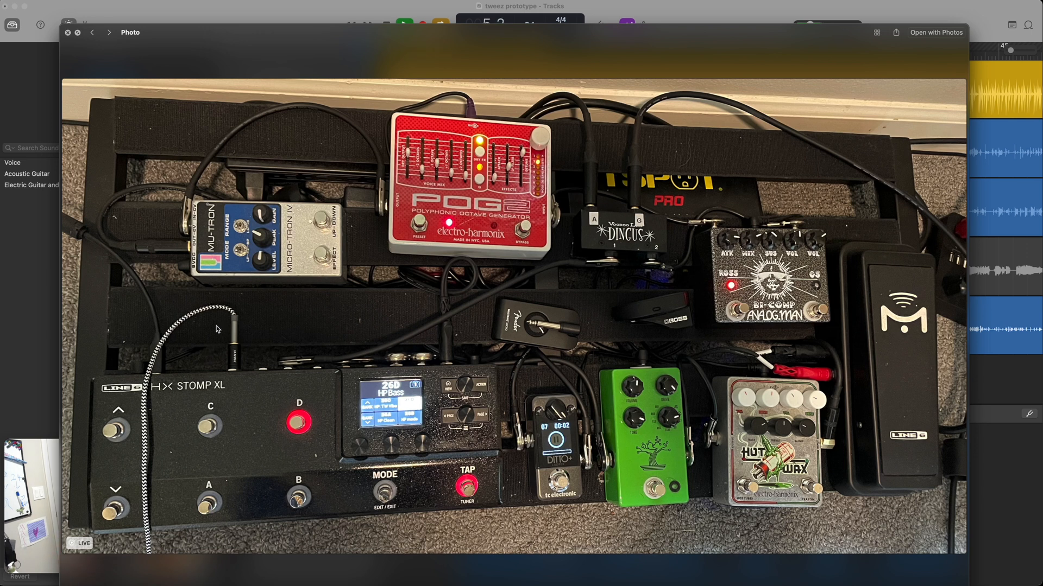
Close the pedalboard photo, and close the "tweez prototype" project without saving its changes.
{"action": "left_click", "coordinate": [67, 33]}
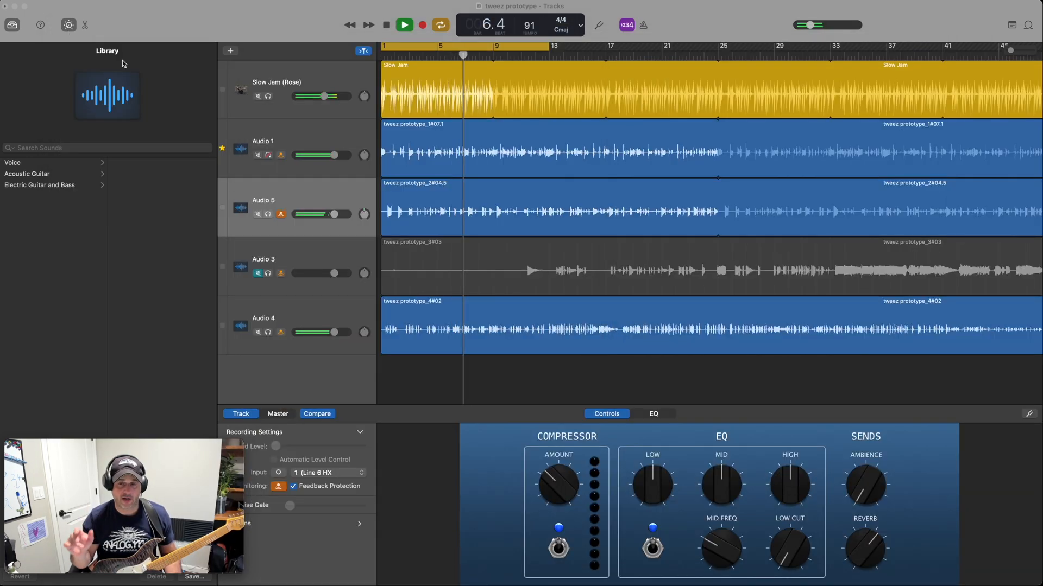
{"action": "left_click", "coordinate": [209, 14]}
{"action": "key", "text": "space"}
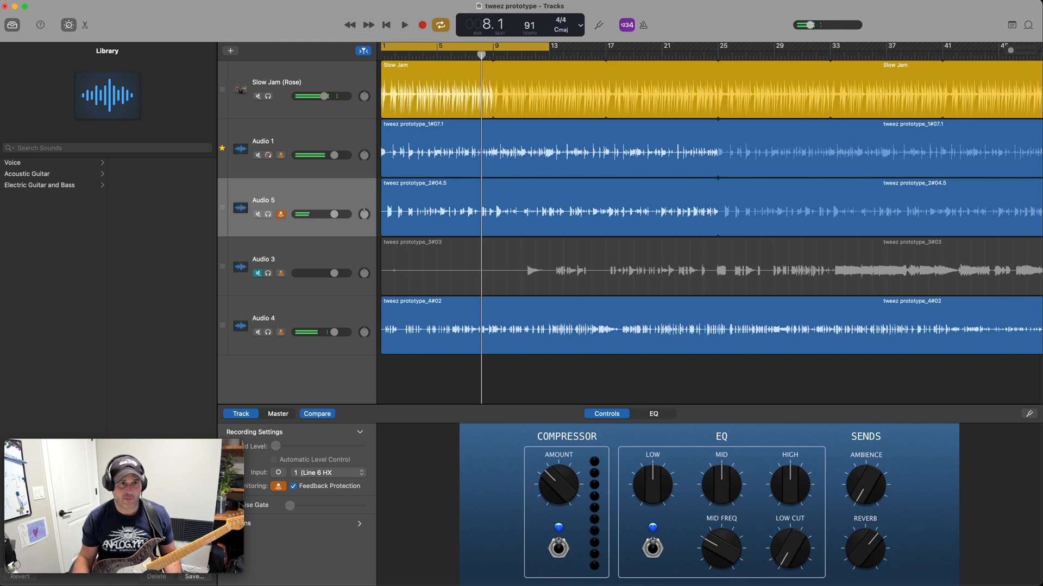
{"action": "left_click", "coordinate": [14, 0]}
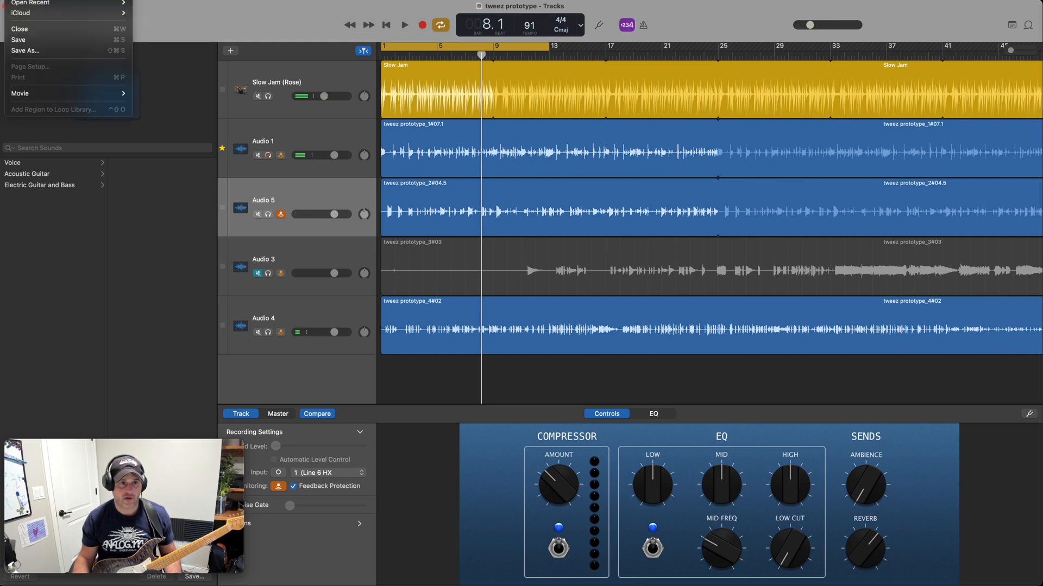
{"action": "left_click", "coordinate": [21, 0]}
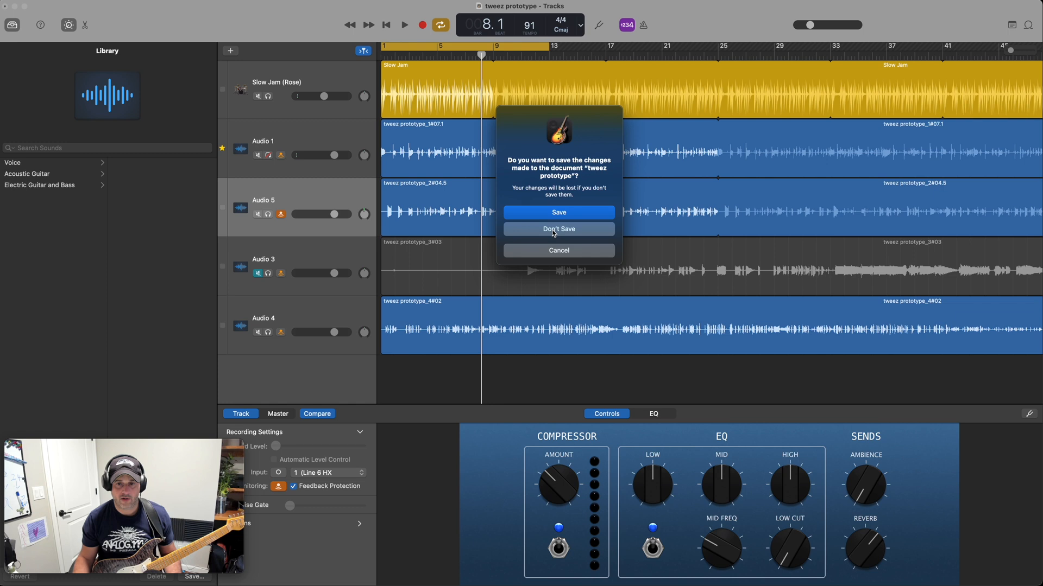
{"action": "left_click", "coordinate": [553, 230]}
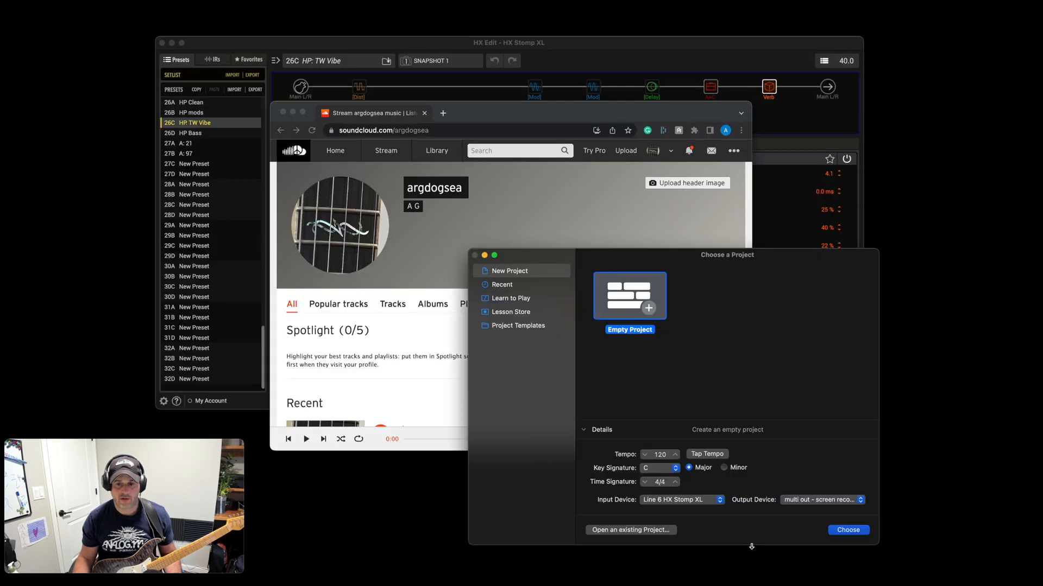
Create a new empty project with a Drummer track and resize its window to fit the screen.
{"action": "left_click", "coordinate": [609, 273]}
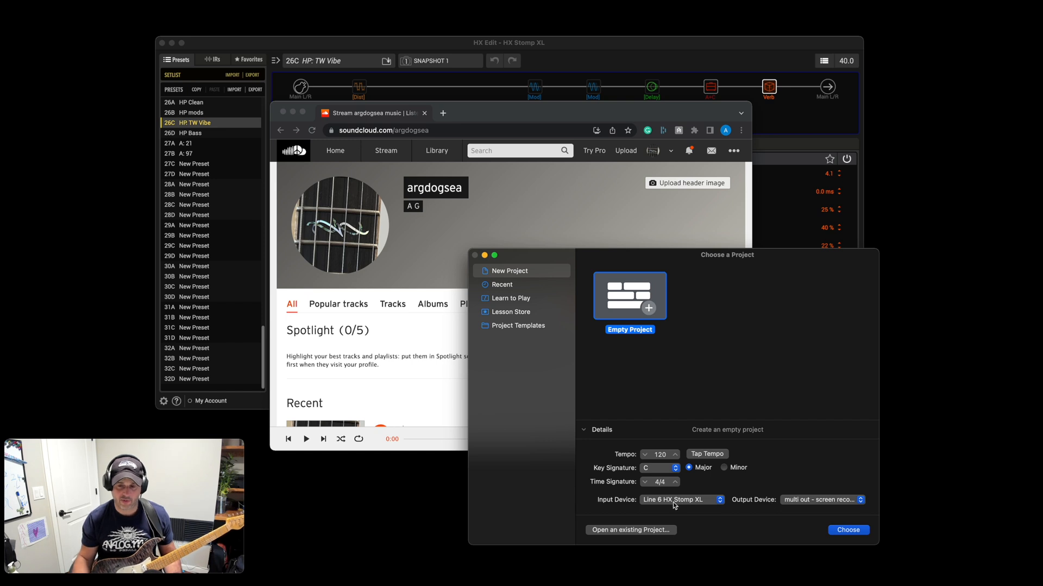
{"action": "left_click", "coordinate": [849, 531]}
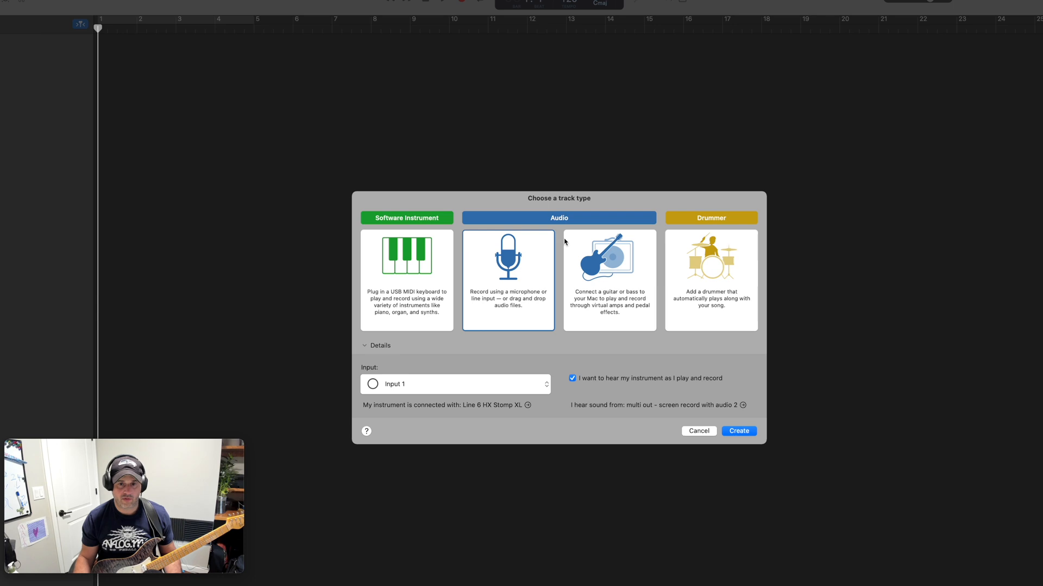
{"action": "double_click", "coordinate": [752, 289]}
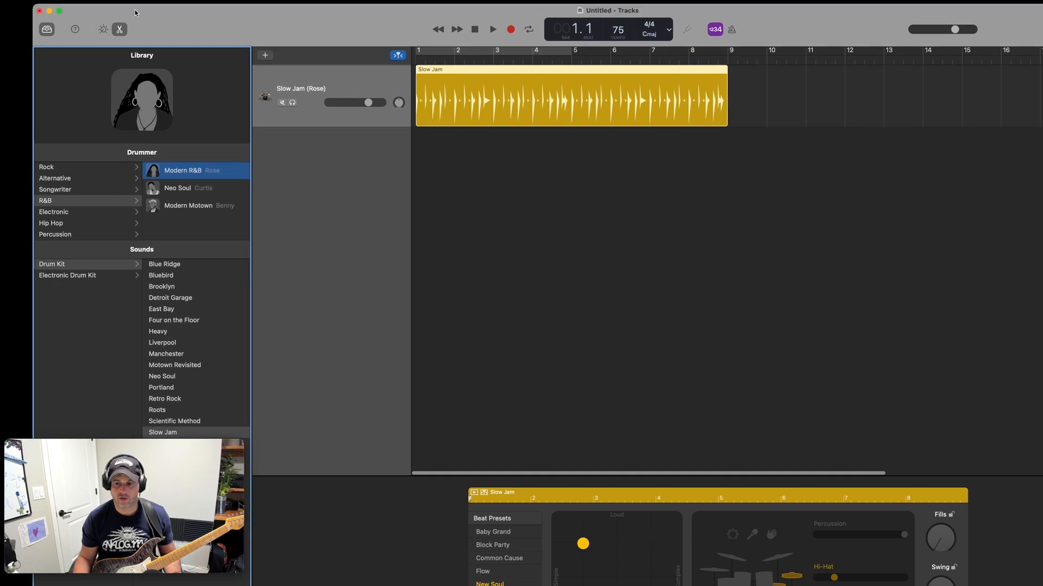
{"action": "left_click_drag", "start_coordinate": [1042, 585], "coordinate": [1037, 582]}
{"action": "mouse_move", "coordinate": [217, 543]}
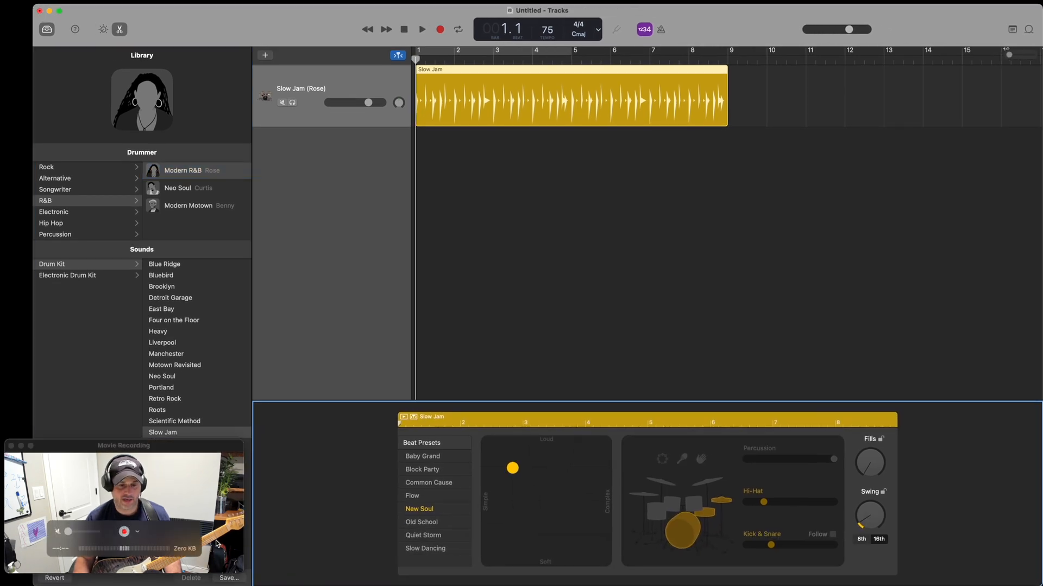
{"action": "left_click", "coordinate": [176, 458]}
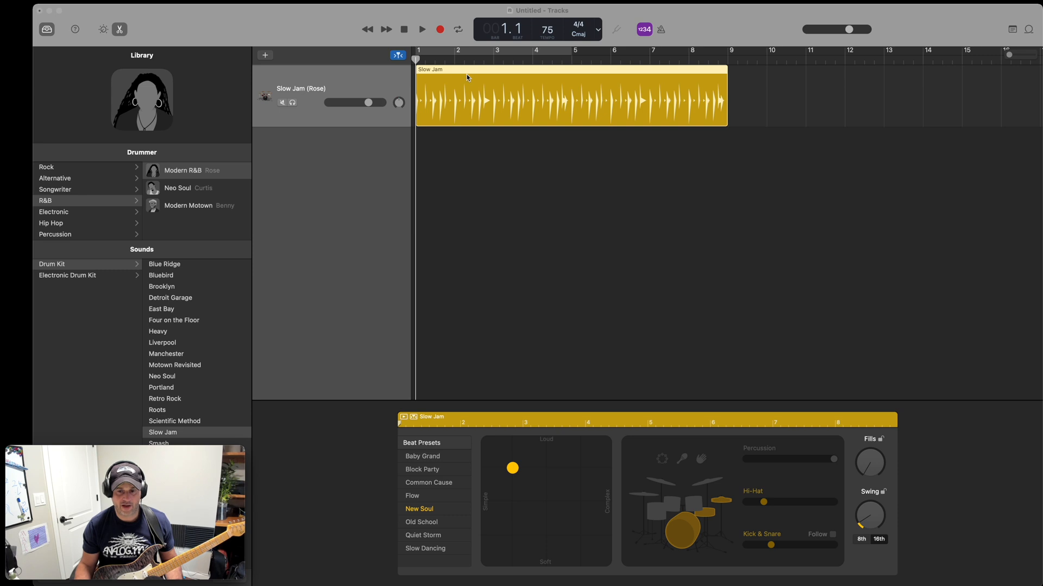
Preview the Slow Jam drum region briefly and set the project tempo to 95.
{"action": "left_click", "coordinate": [425, 30]}
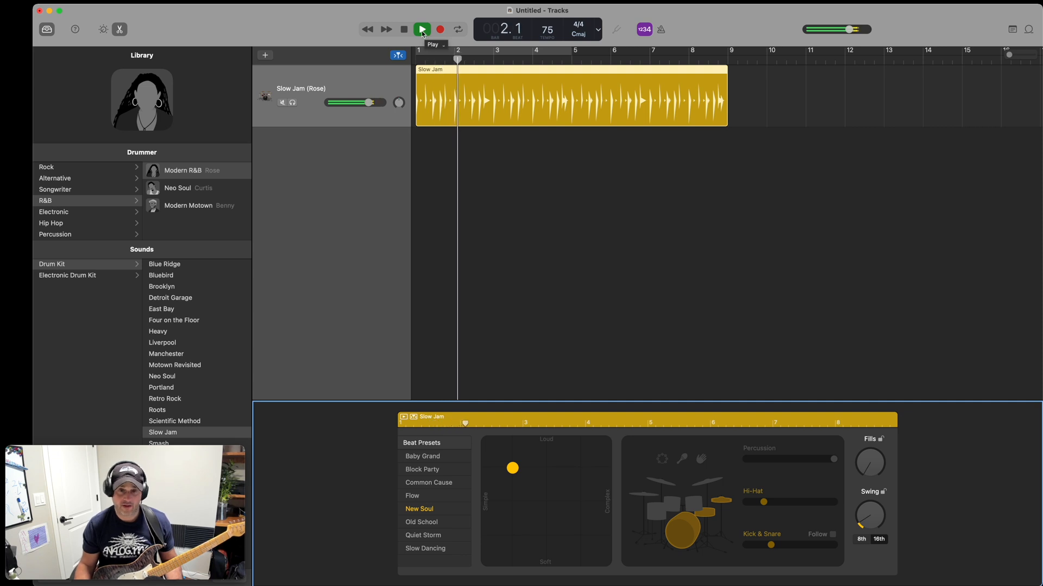
{"action": "left_click", "coordinate": [422, 30]}
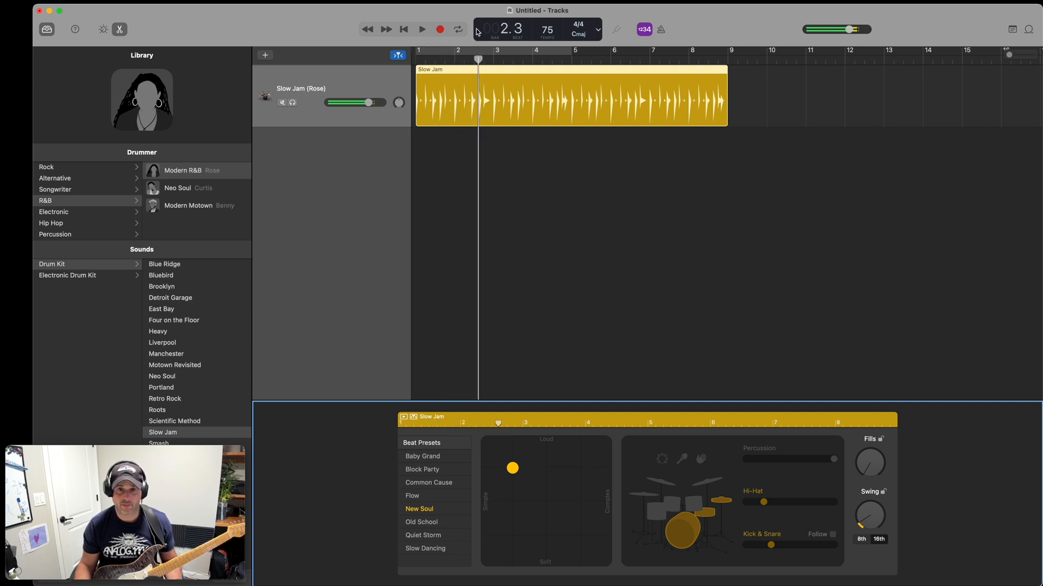
{"action": "left_click_drag", "start_coordinate": [548, 33], "coordinate": [547, 5]}
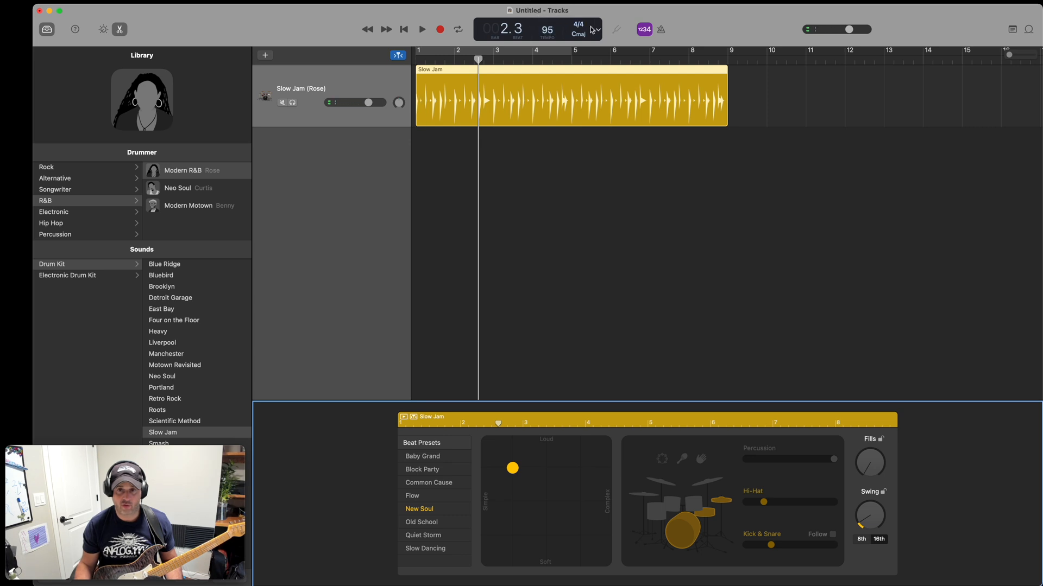
Loop the Slow Jam drum region and preview it from bar 1 at the new tempo.
{"action": "right_click", "coordinate": [726, 76]}
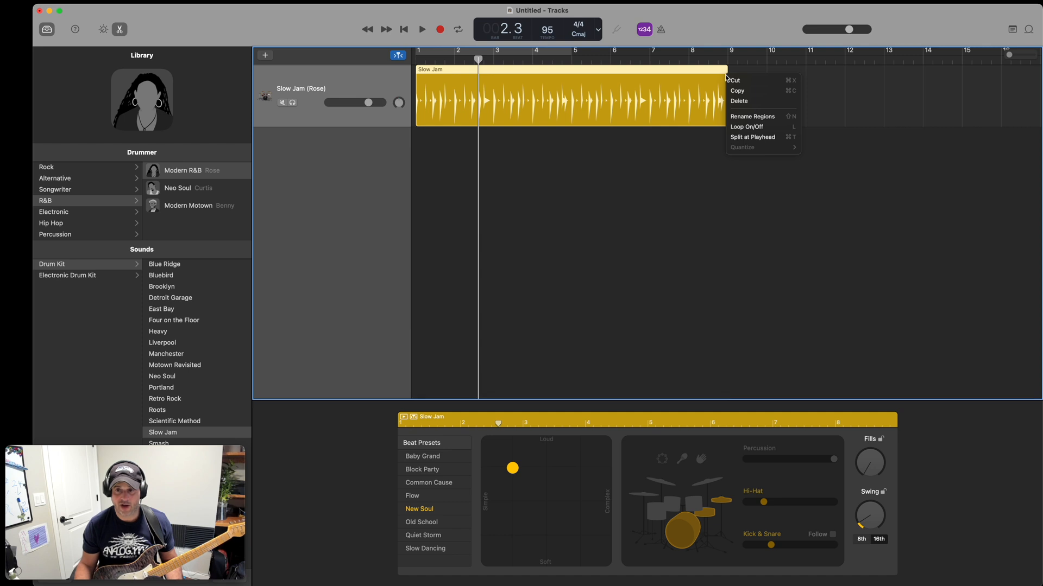
{"action": "left_click", "coordinate": [749, 131]}
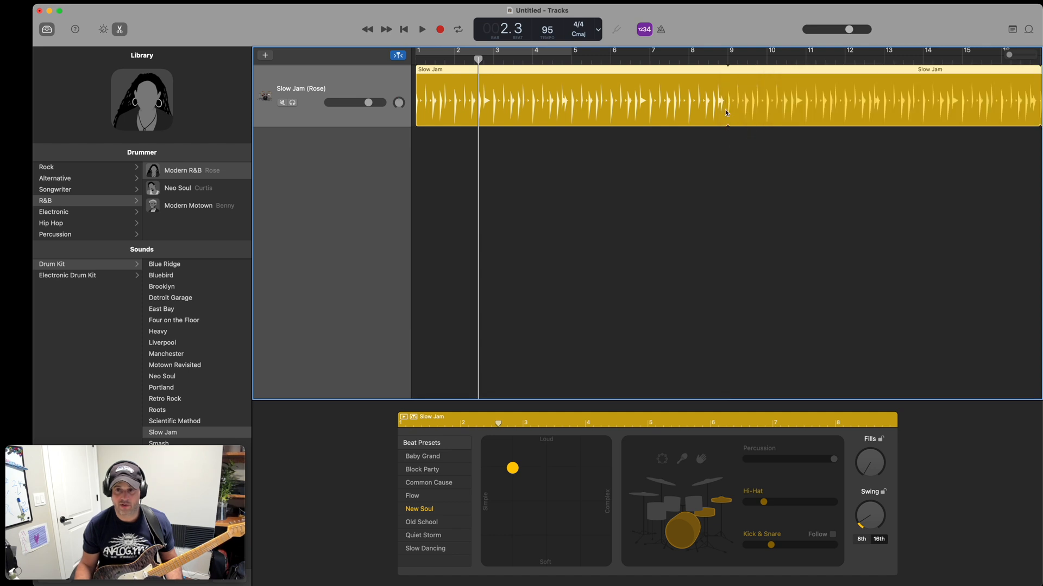
{"action": "left_click", "coordinate": [419, 61]}
{"action": "left_click", "coordinate": [422, 29]}
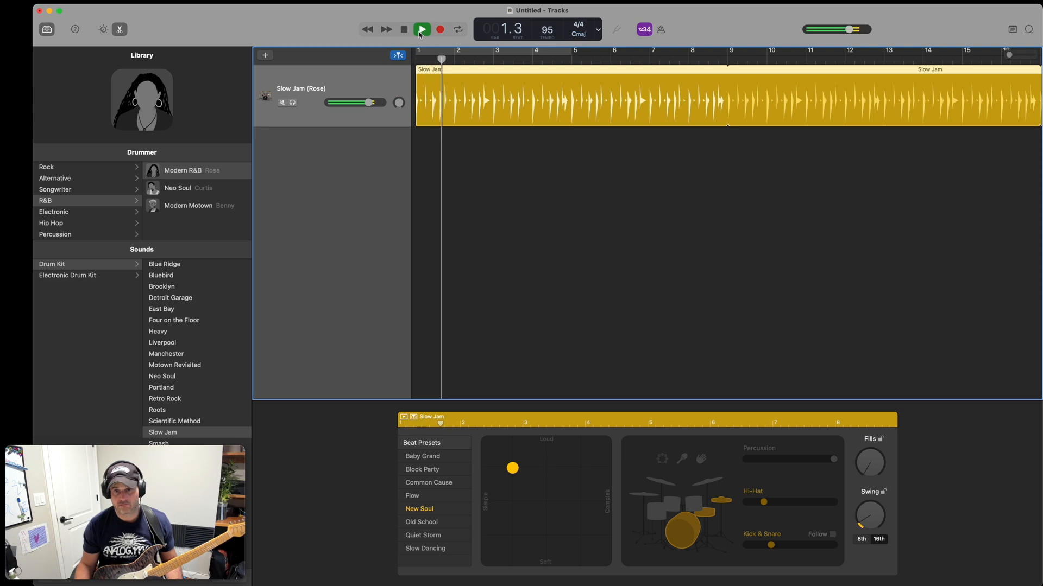
{"action": "left_click", "coordinate": [404, 30]}
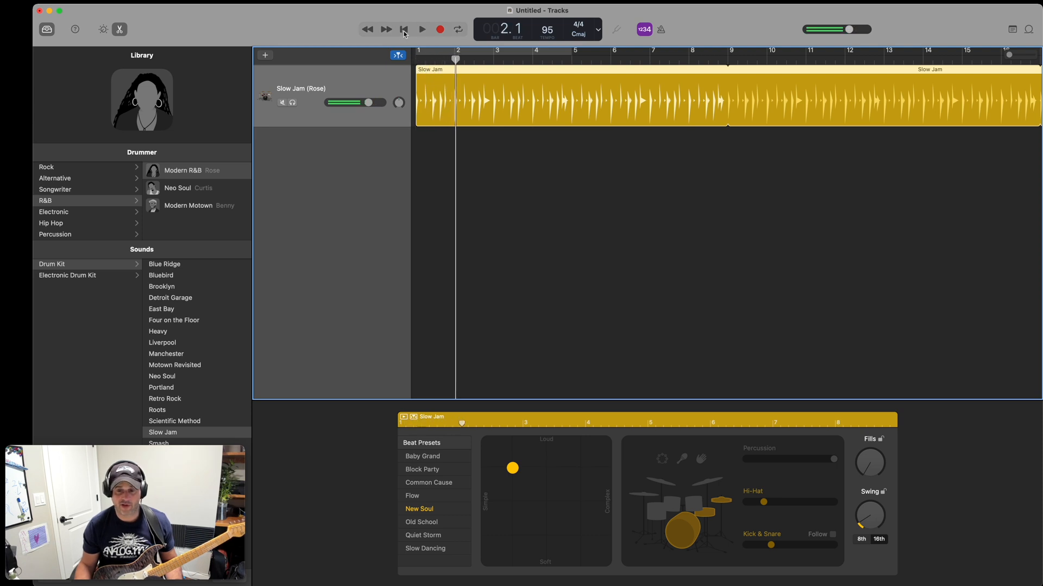
Raise the drummer's Hi-Hat pattern to its highest variation and increase the amount of Fills.
{"action": "mouse_move", "coordinate": [774, 545]}
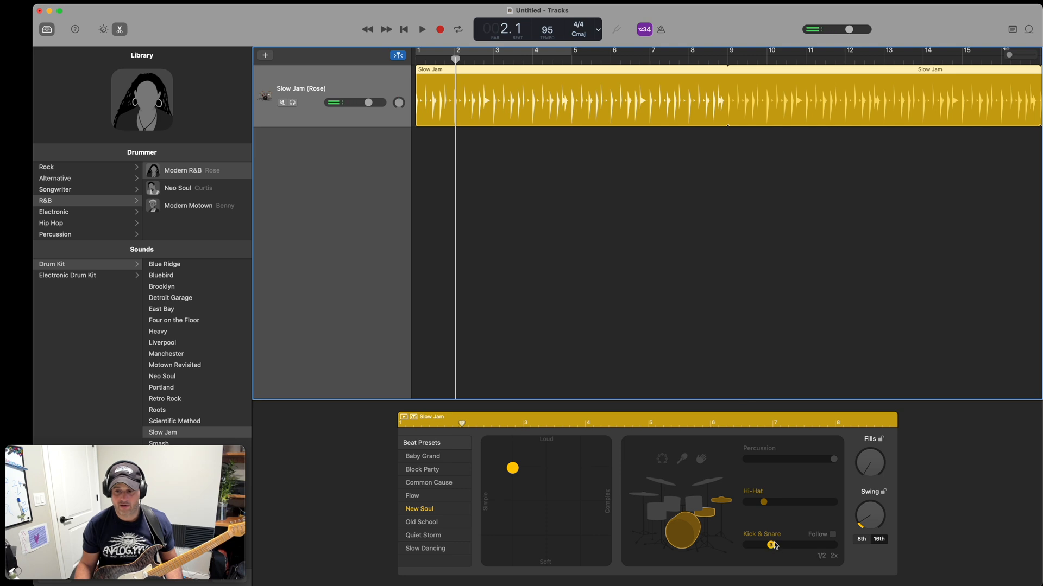
{"action": "left_click_drag", "start_coordinate": [763, 502], "coordinate": [833, 502]}
{"action": "left_click_drag", "start_coordinate": [862, 469], "coordinate": [857, 443]}
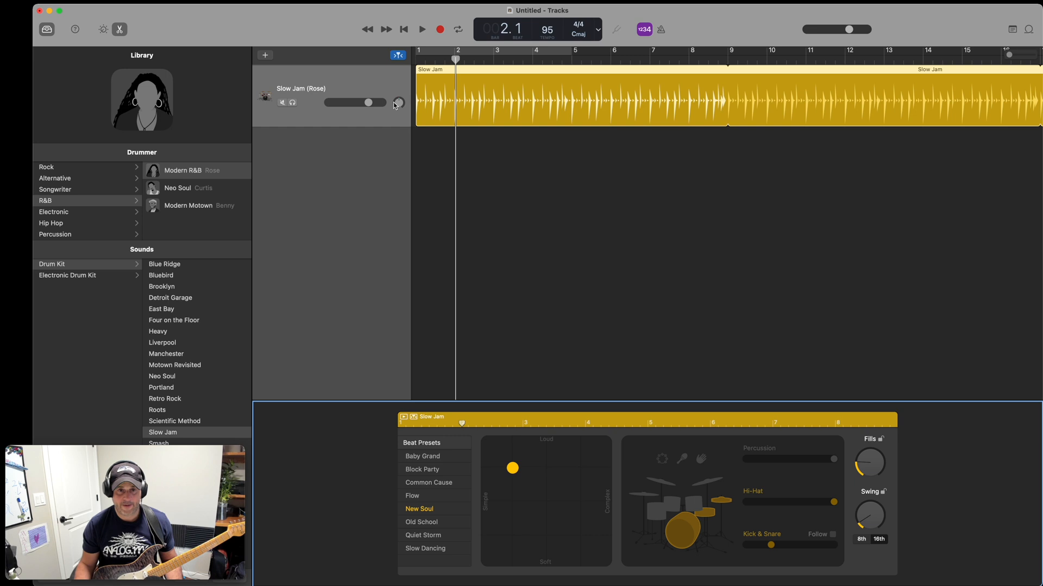
Add a microphone/line audio track named "guitar" and return the playhead to bar 1.
{"action": "left_click", "coordinate": [265, 55]}
{"action": "double_click", "coordinate": [484, 257]}
{"action": "double_click", "coordinate": [291, 152]}
{"action": "type", "text": "guitar"}
{"action": "key", "text": "Return"}
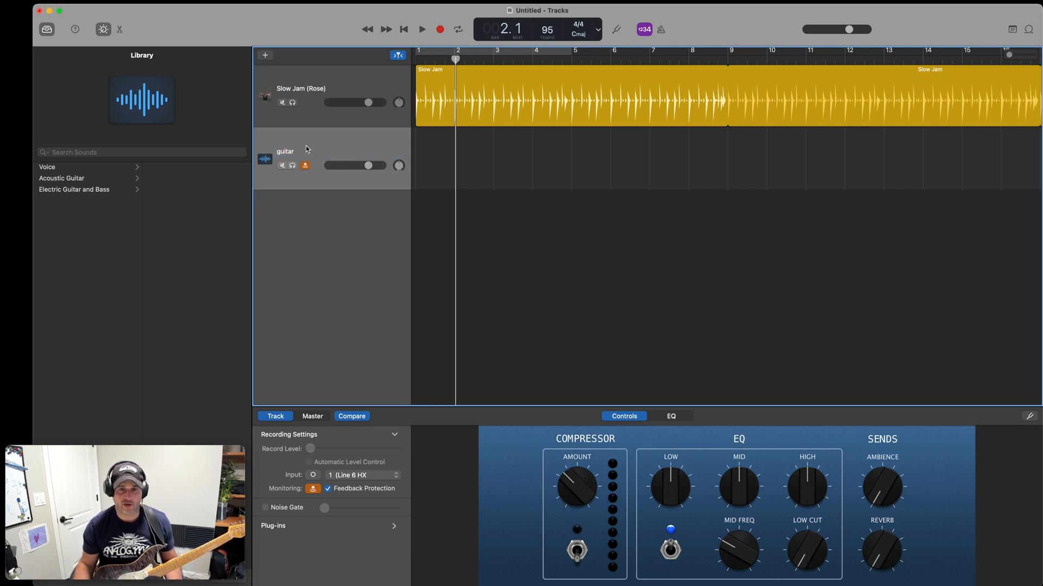
{"action": "left_click", "coordinate": [416, 56]}
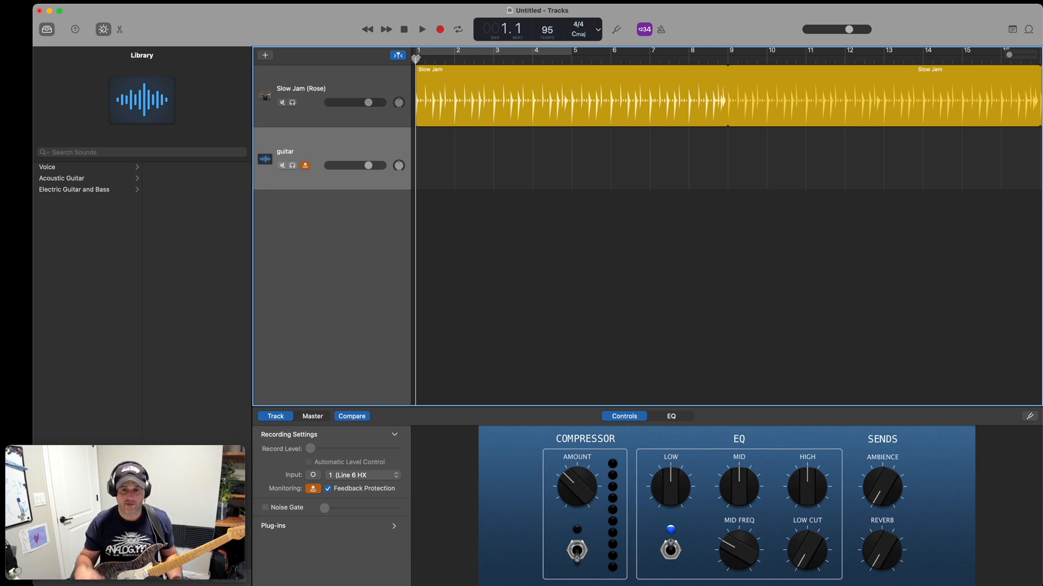
Switch to HX Edit, load preset 26A HP Clean and show the settings of its Amp block.
{"action": "key", "text": "ctrl+Up"}
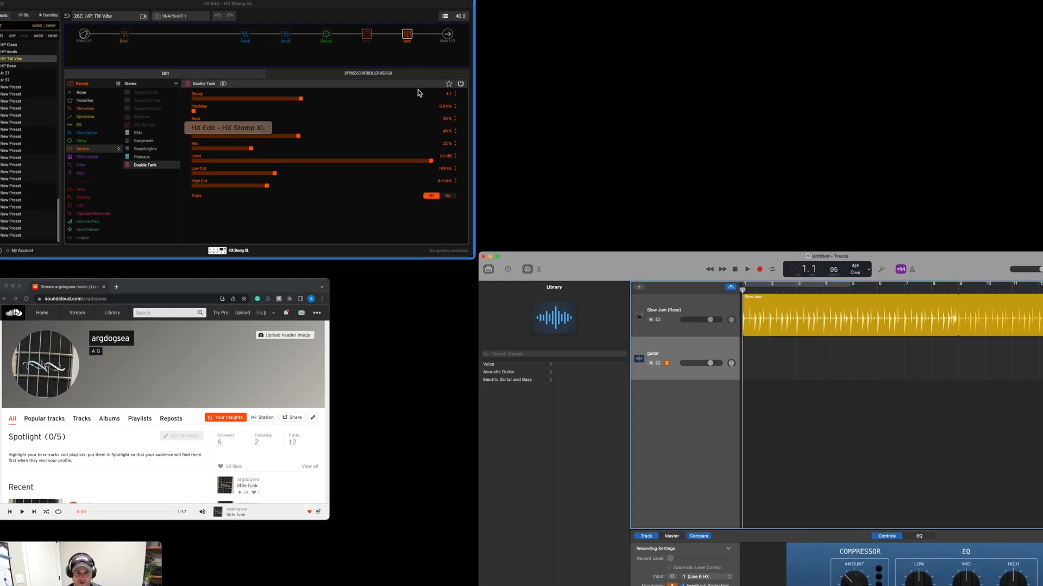
{"action": "left_click", "coordinate": [420, 92]}
{"action": "left_click_drag", "start_coordinate": [564, 44], "coordinate": [578, 52]}
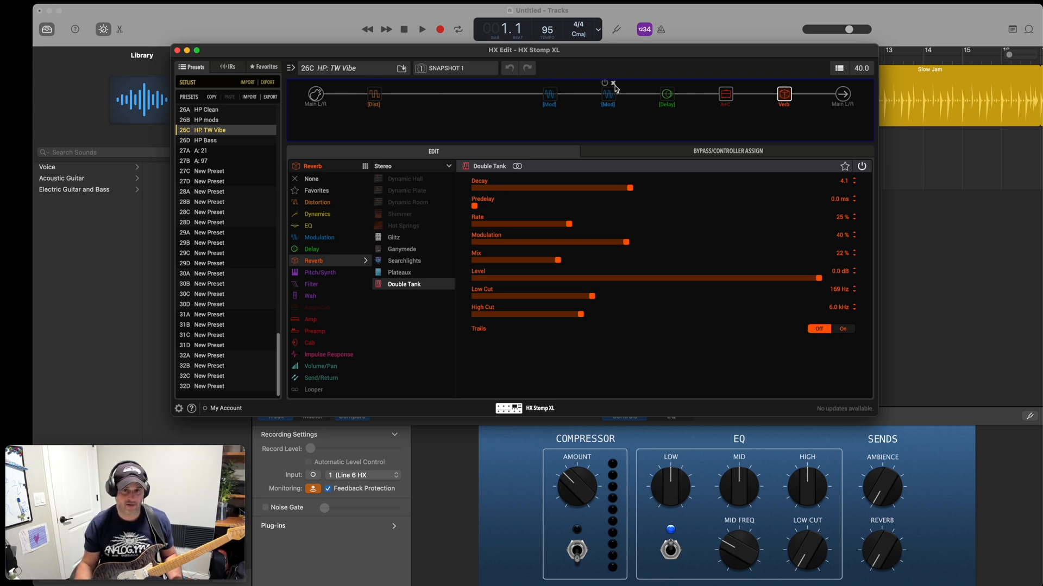
{"action": "left_click", "coordinate": [722, 96]}
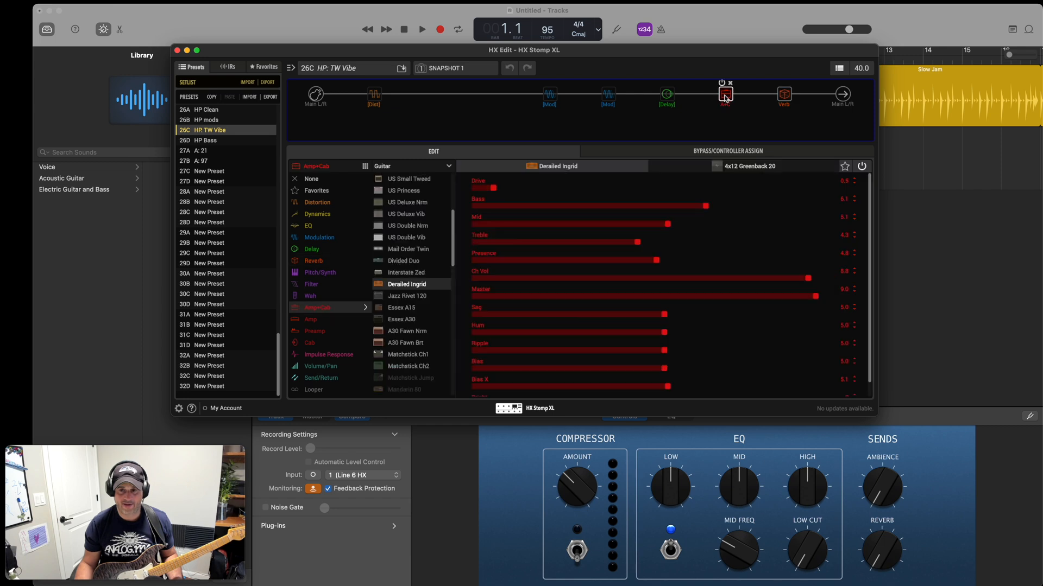
{"action": "left_click", "coordinate": [782, 99]}
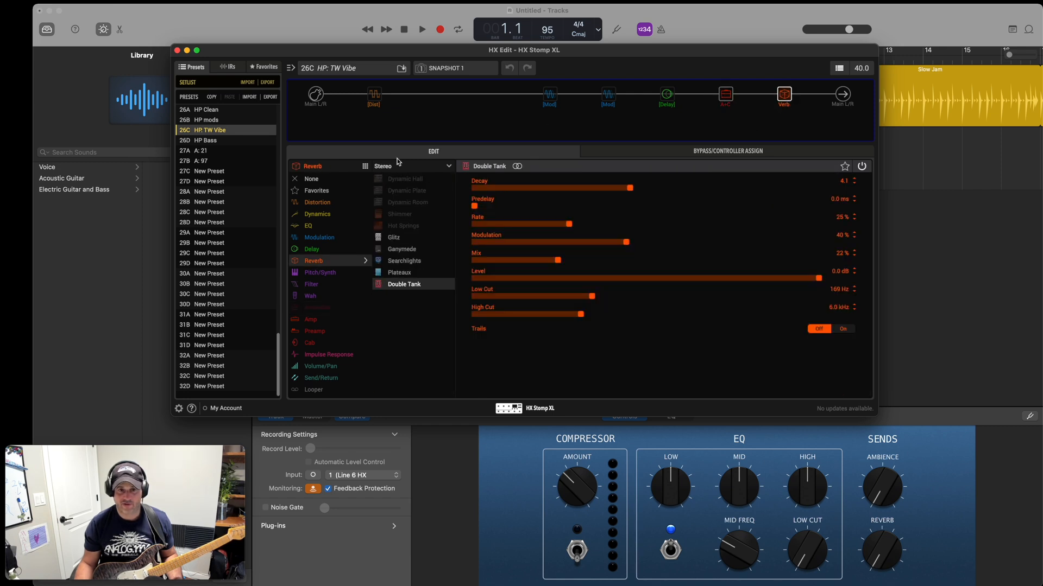
{"action": "left_click", "coordinate": [200, 111]}
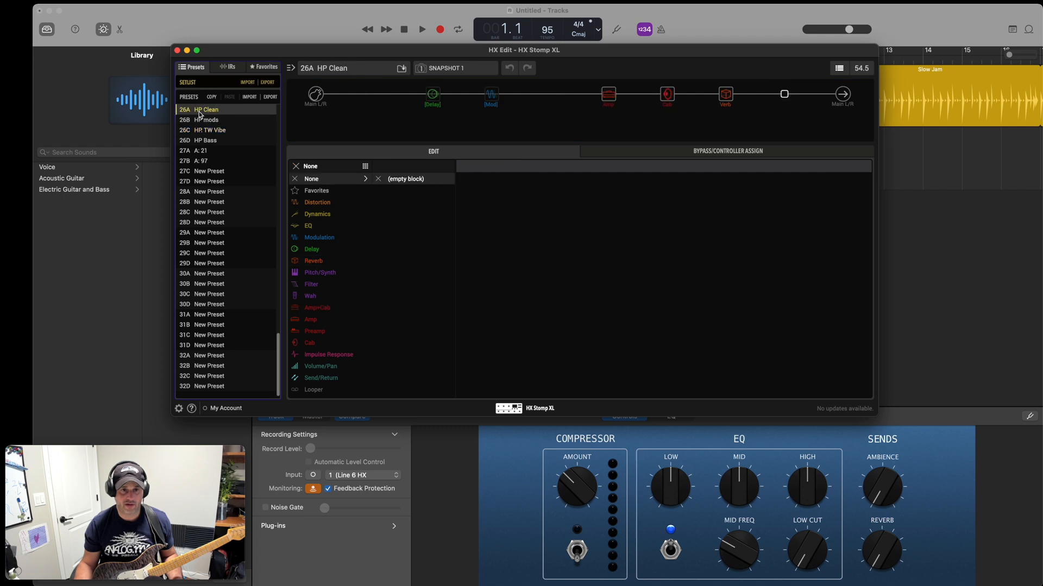
{"action": "left_click", "coordinate": [609, 97]}
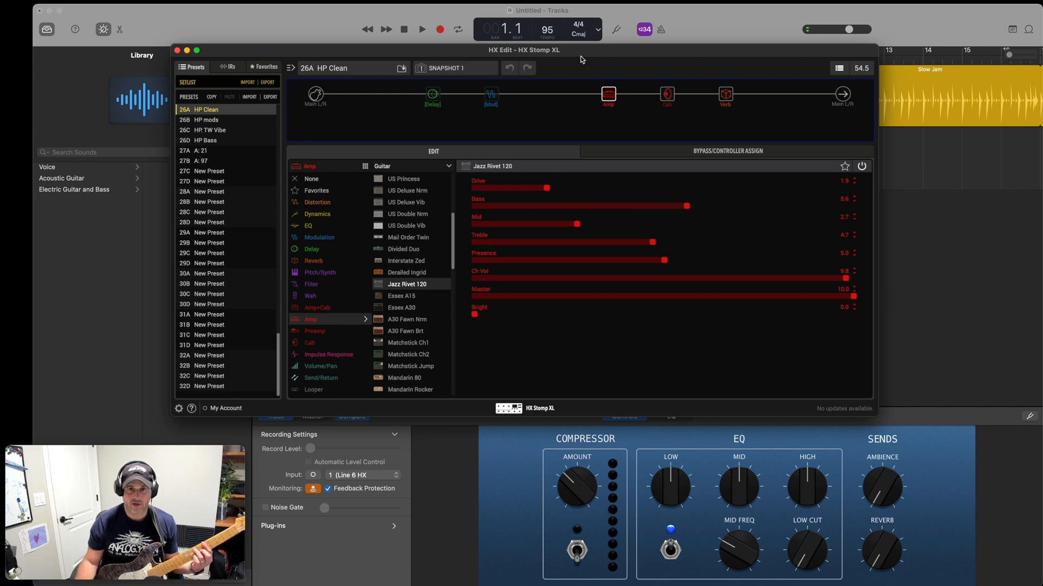
Switch back to GarageBand and record a guitar part of about five bars on the guitar track from bar 1.
{"action": "left_click", "coordinate": [317, 30]}
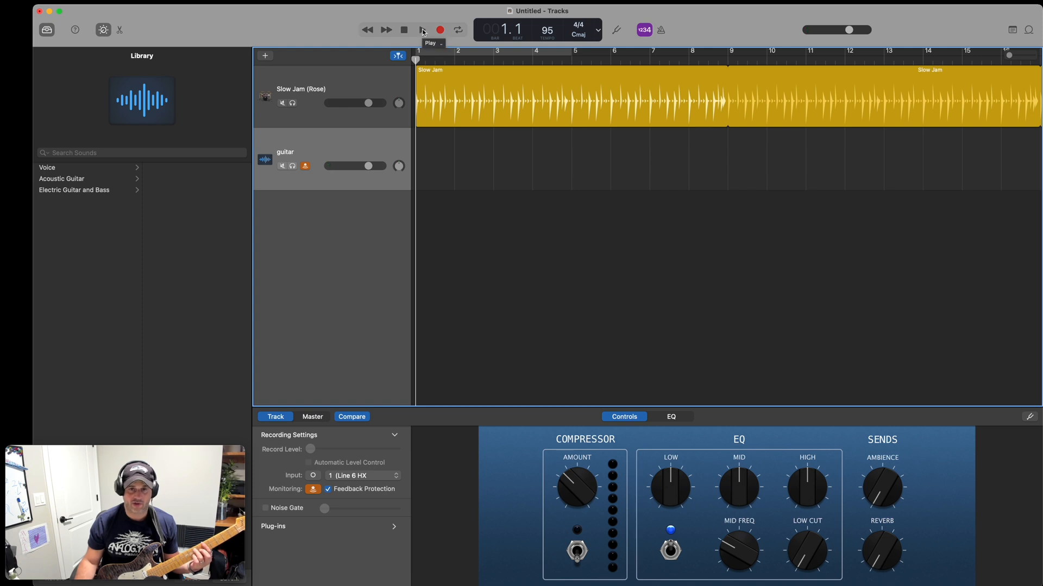
{"action": "left_click", "coordinate": [440, 31]}
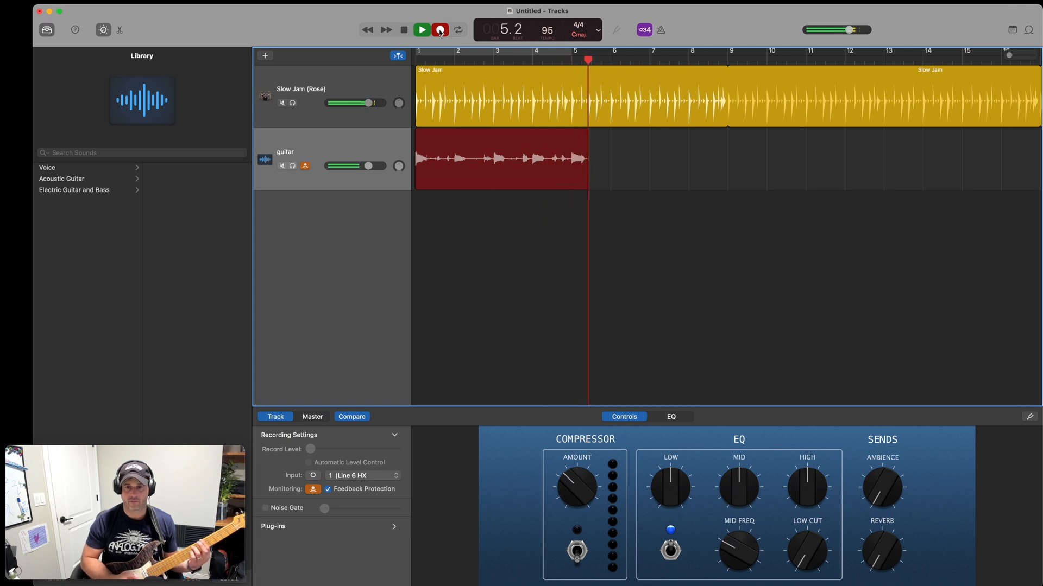
{"action": "left_click", "coordinate": [441, 30]}
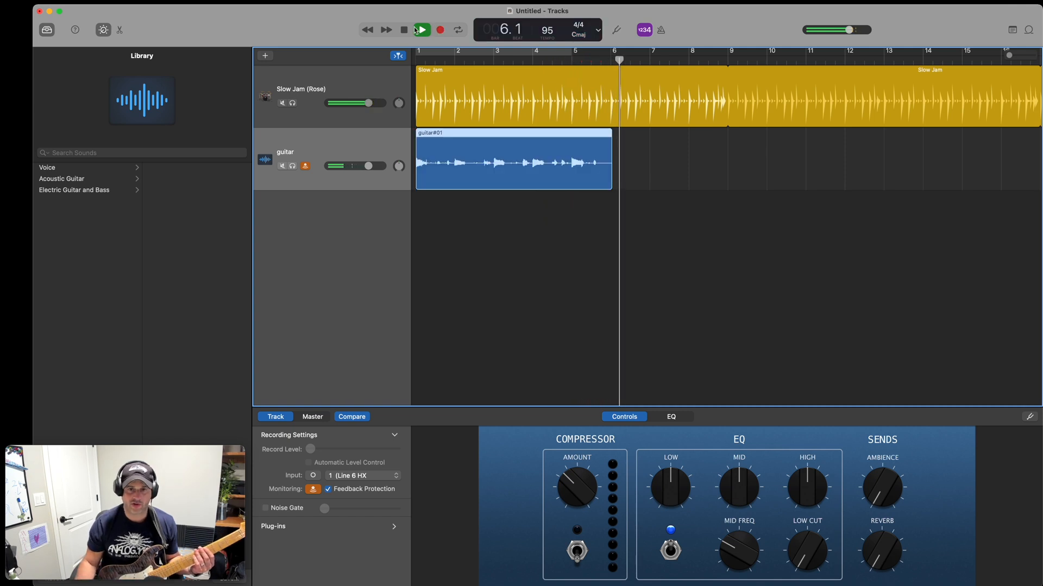
{"action": "left_click", "coordinate": [418, 30]}
Split the recorded guitar region at bar 5 and delete the part after the split.
{"action": "left_click", "coordinate": [573, 56]}
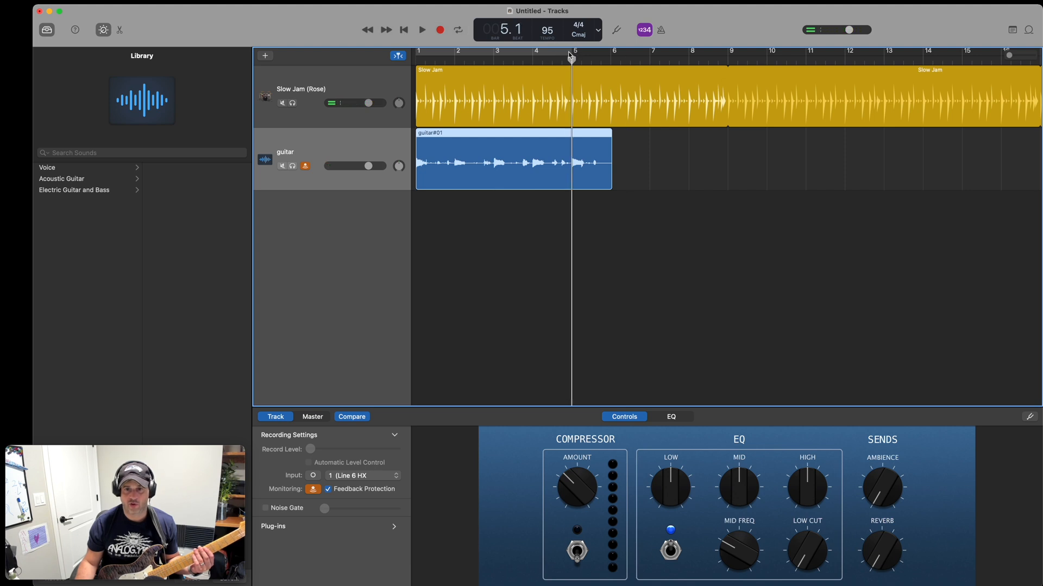
{"action": "right_click", "coordinate": [573, 135]}
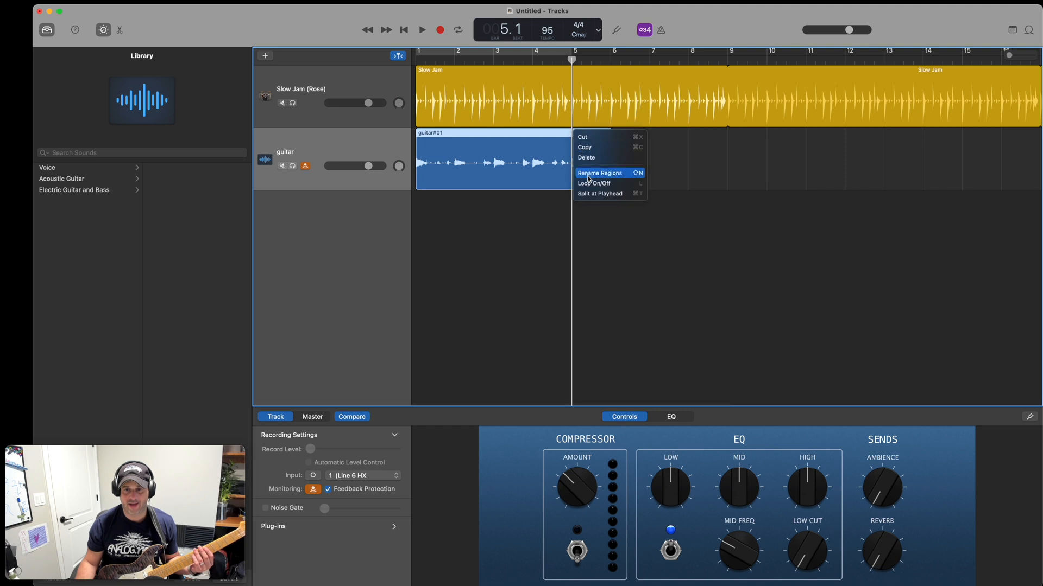
{"action": "left_click", "coordinate": [591, 195]}
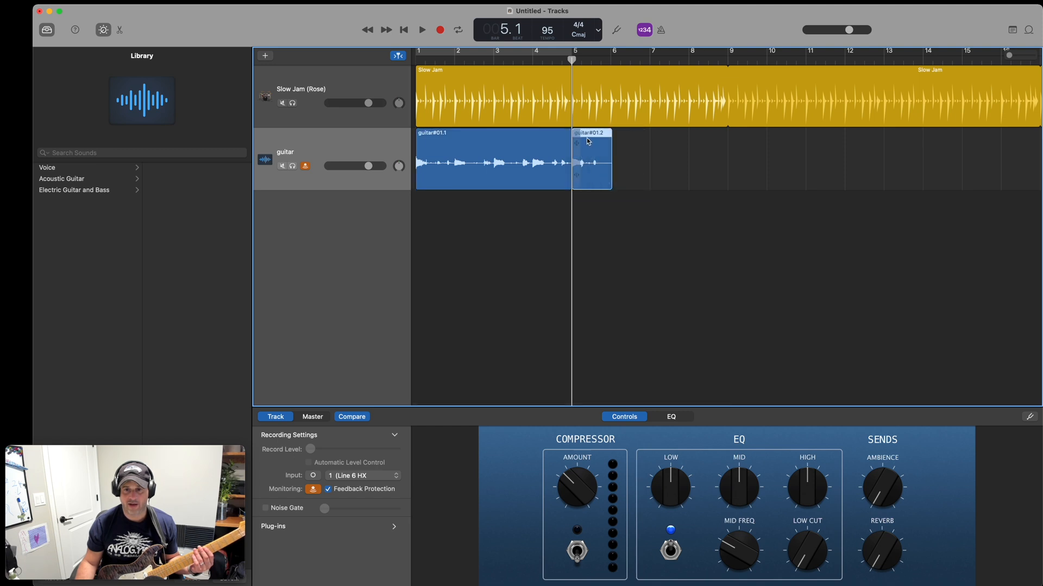
{"action": "key", "text": "Delete"}
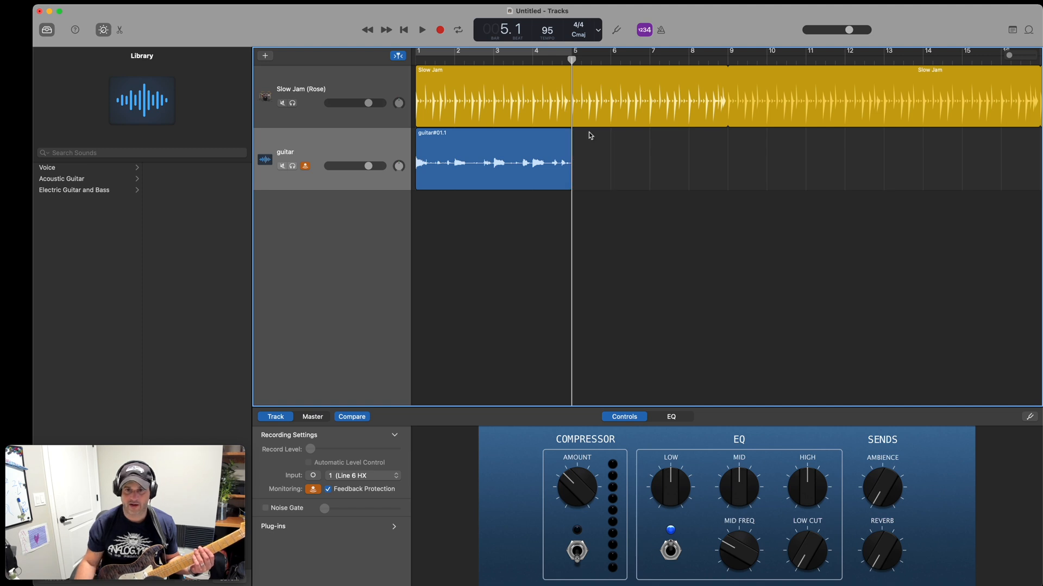
Turn on looping for the trimmed guitar region.
{"action": "right_click", "coordinate": [568, 133]}
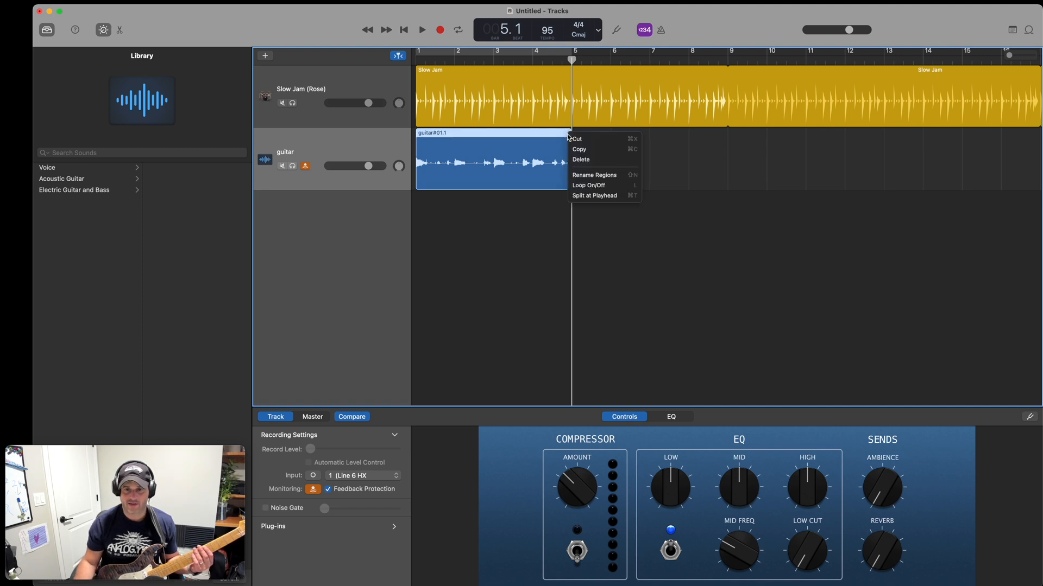
{"action": "left_click", "coordinate": [591, 186]}
Open the Slow Jam drummer region in the editor, audition it briefly and make its New Soul beat louder and much more complex.
{"action": "left_click", "coordinate": [415, 83]}
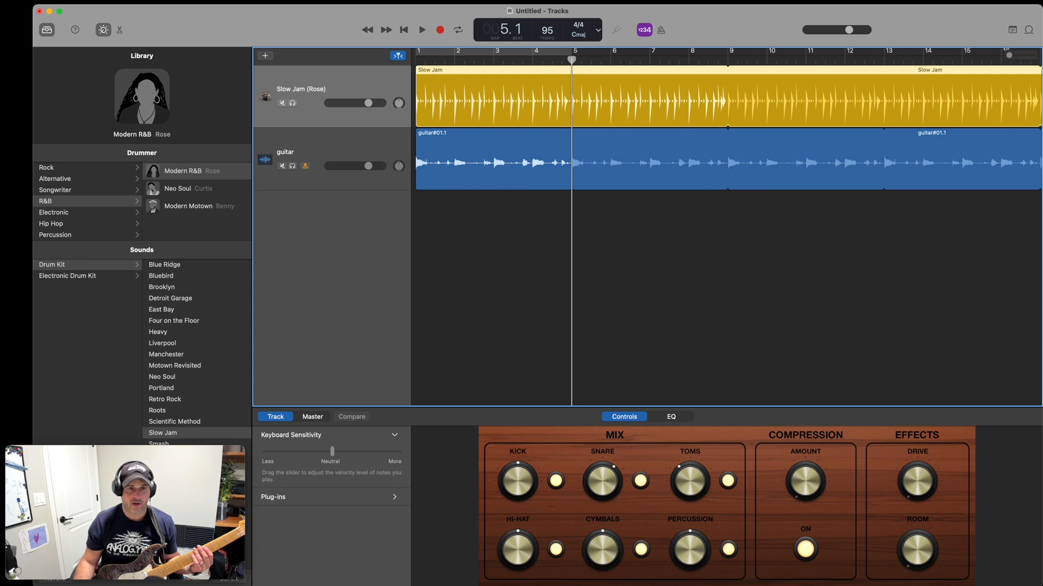
{"action": "left_click", "coordinate": [164, 0]}
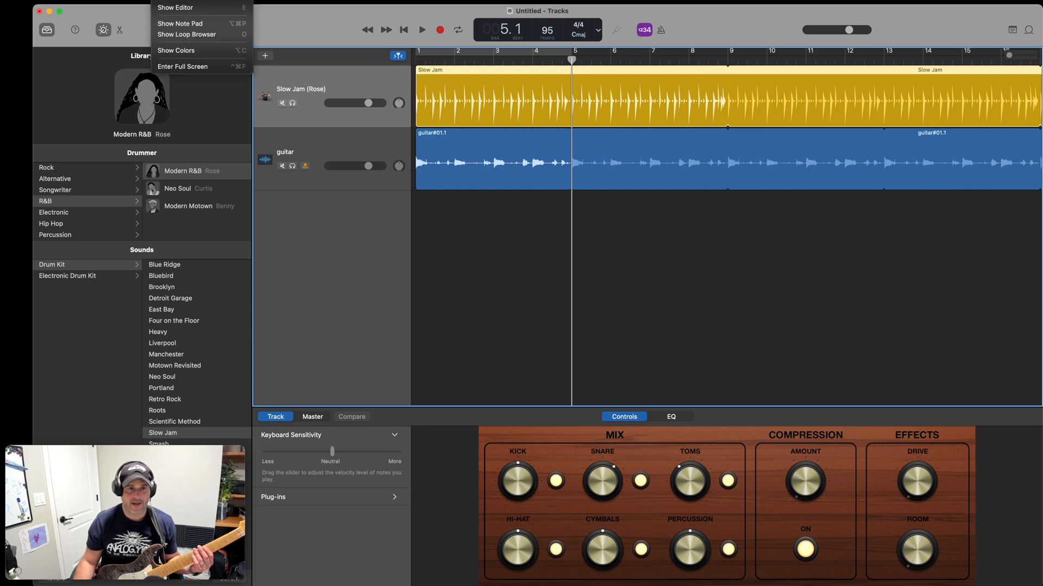
{"action": "left_click", "coordinate": [184, 7]}
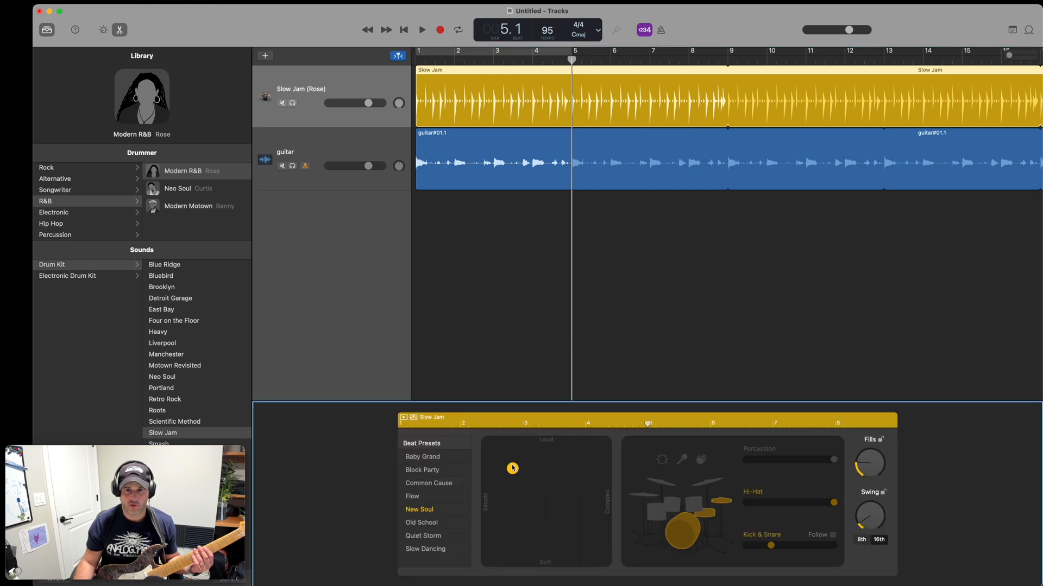
{"action": "left_click", "coordinate": [423, 31]}
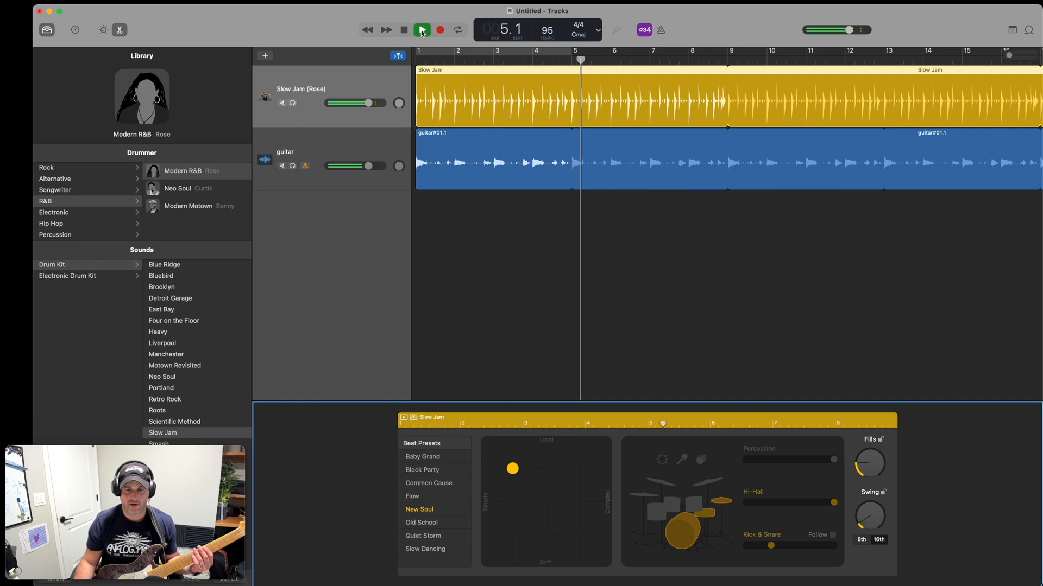
{"action": "left_click", "coordinate": [422, 31]}
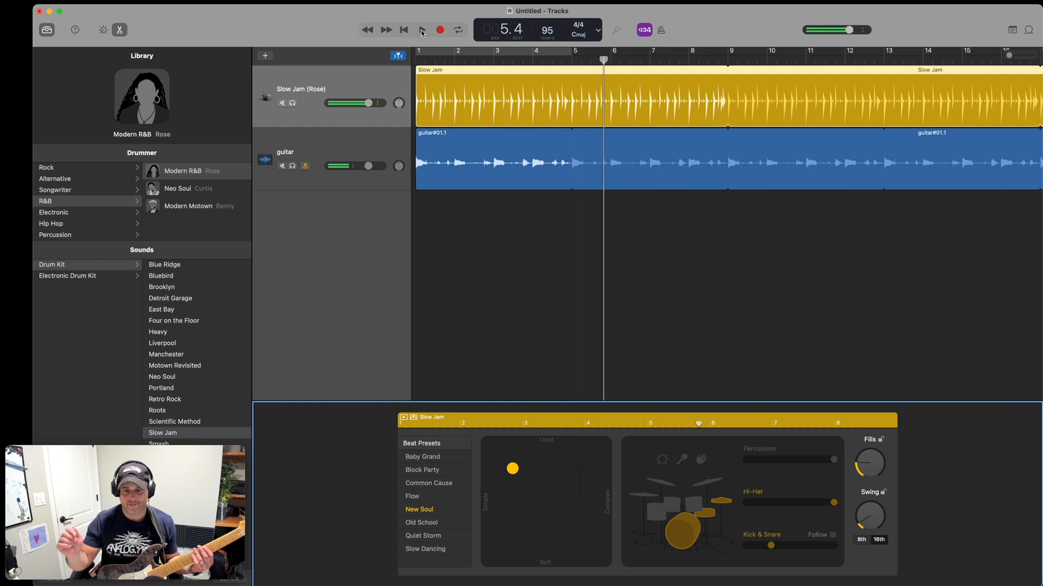
{"action": "left_click_drag", "start_coordinate": [514, 468], "coordinate": [592, 454]}
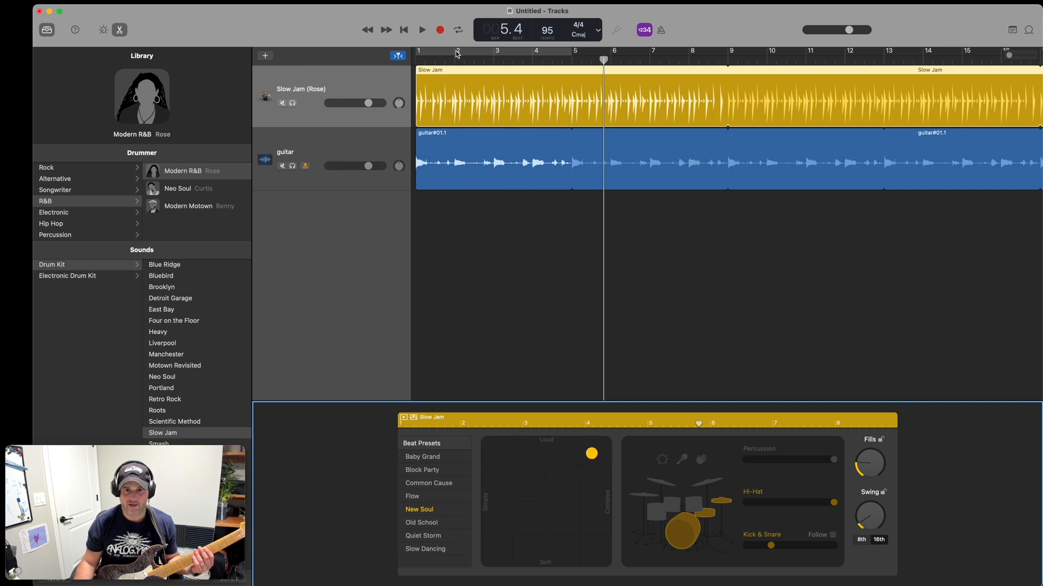
Play the drums and guitar from bar 1 to hear the new beat, and return the playhead to bar 1.
{"action": "left_click", "coordinate": [418, 59]}
{"action": "left_click", "coordinate": [423, 30]}
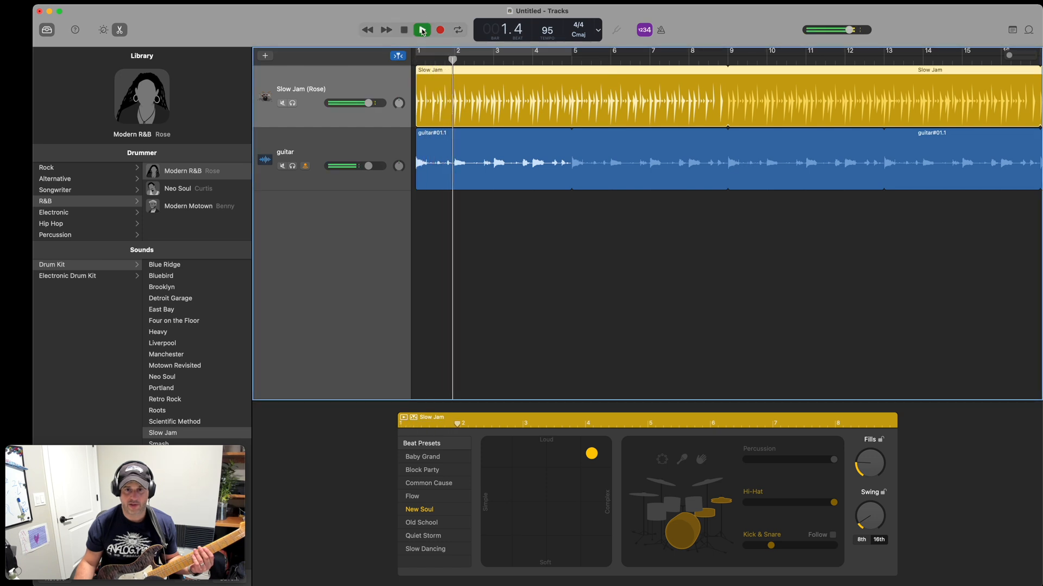
{"action": "left_click", "coordinate": [404, 30]}
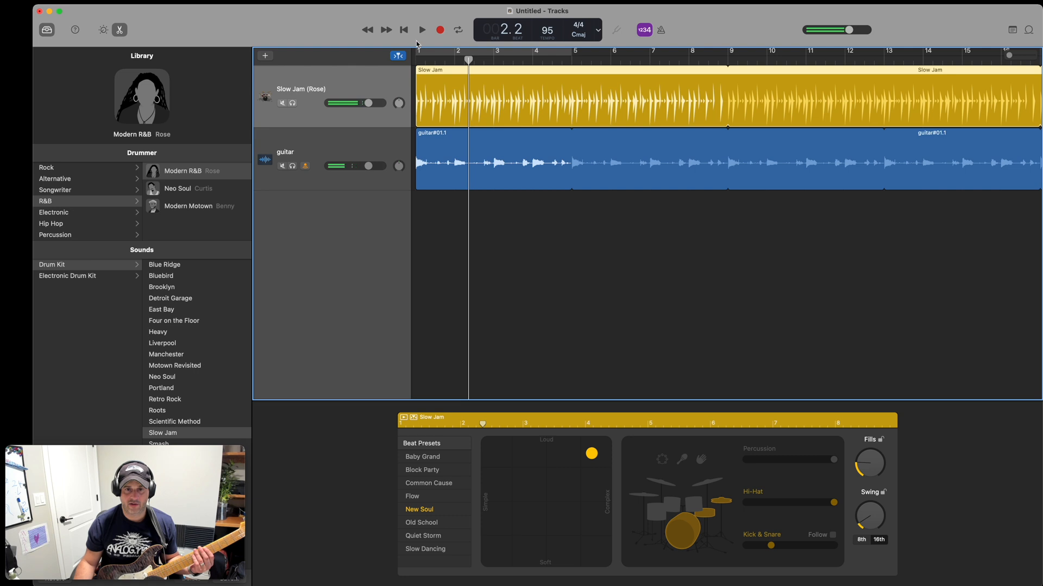
{"action": "left_click", "coordinate": [424, 30]}
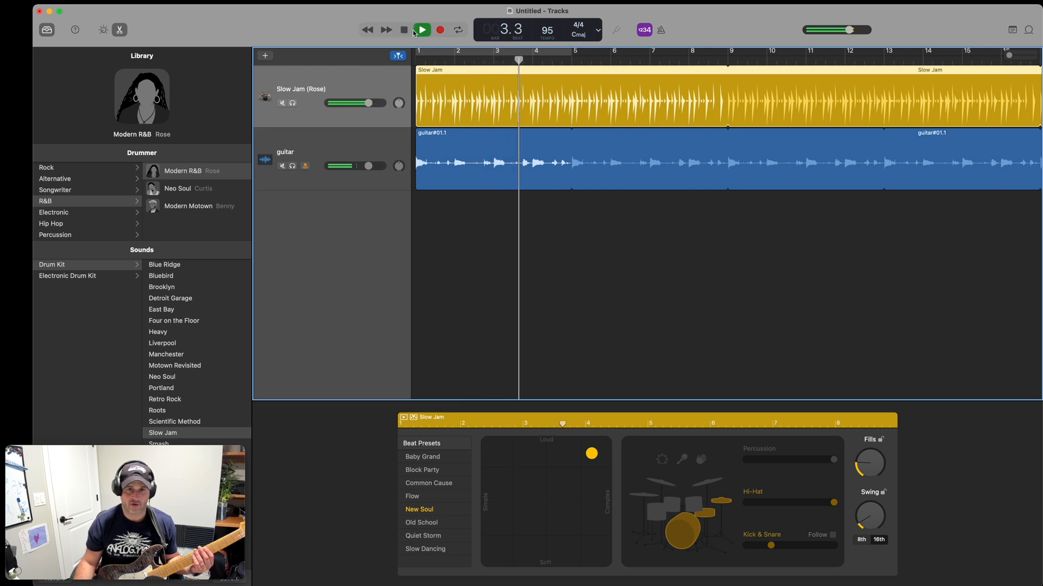
{"action": "left_click", "coordinate": [404, 31]}
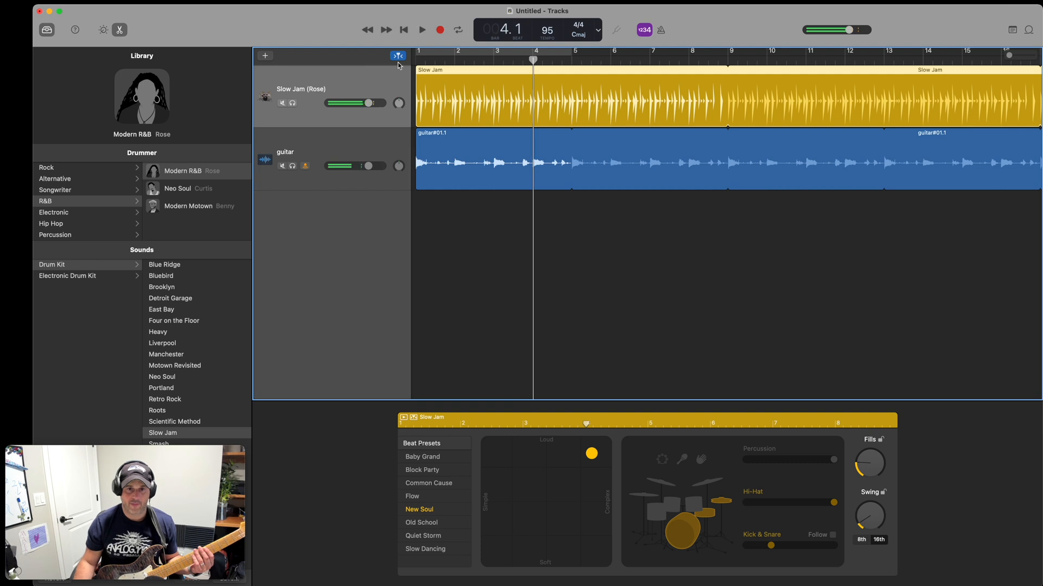
{"action": "key", "text": "Return"}
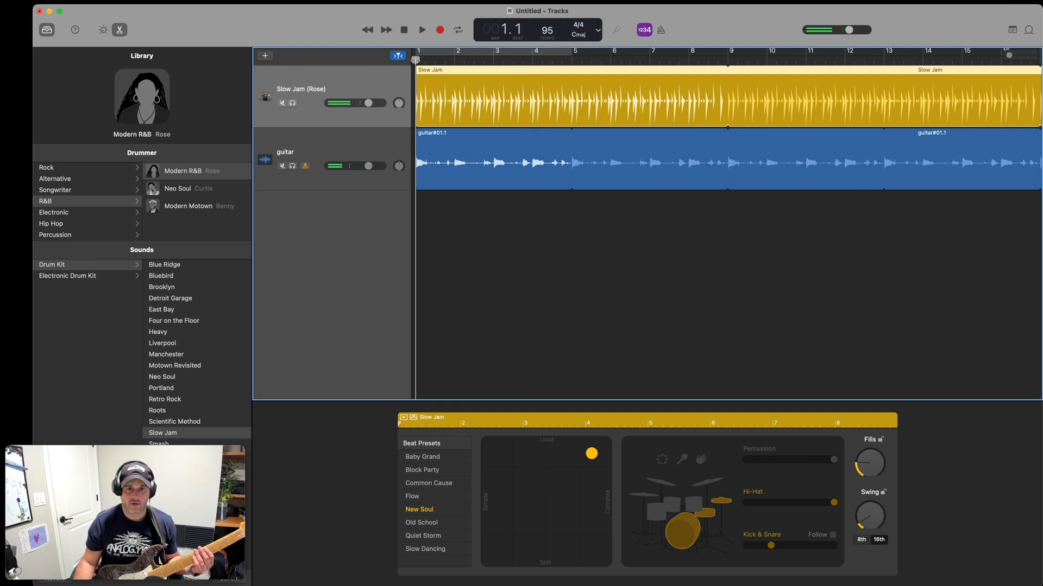
Add a microphone/line audio track and rename it "Bass".
{"action": "left_click", "coordinate": [265, 56]}
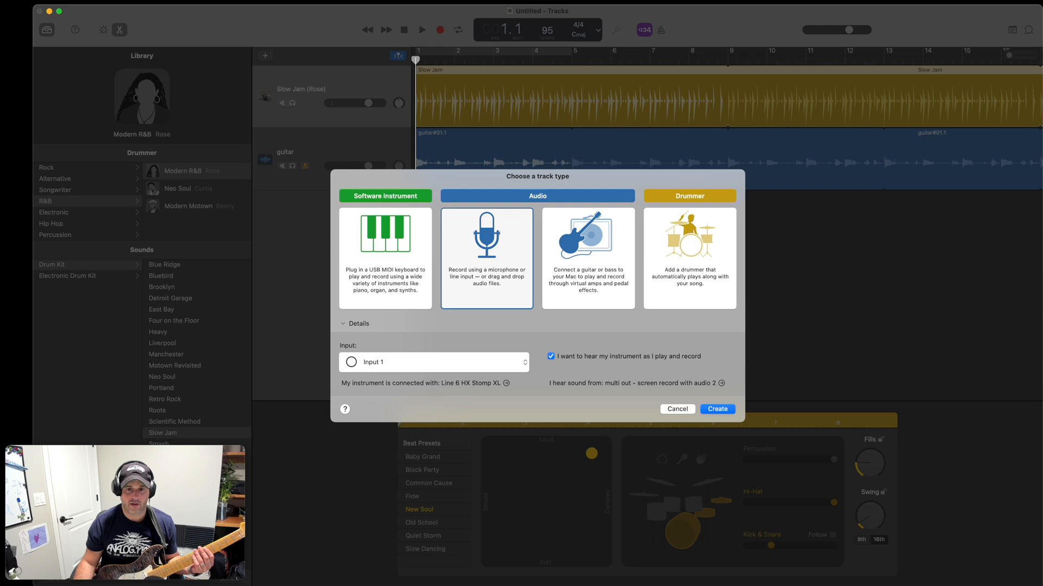
{"action": "double_click", "coordinate": [484, 256]}
{"action": "left_click", "coordinate": [289, 218]}
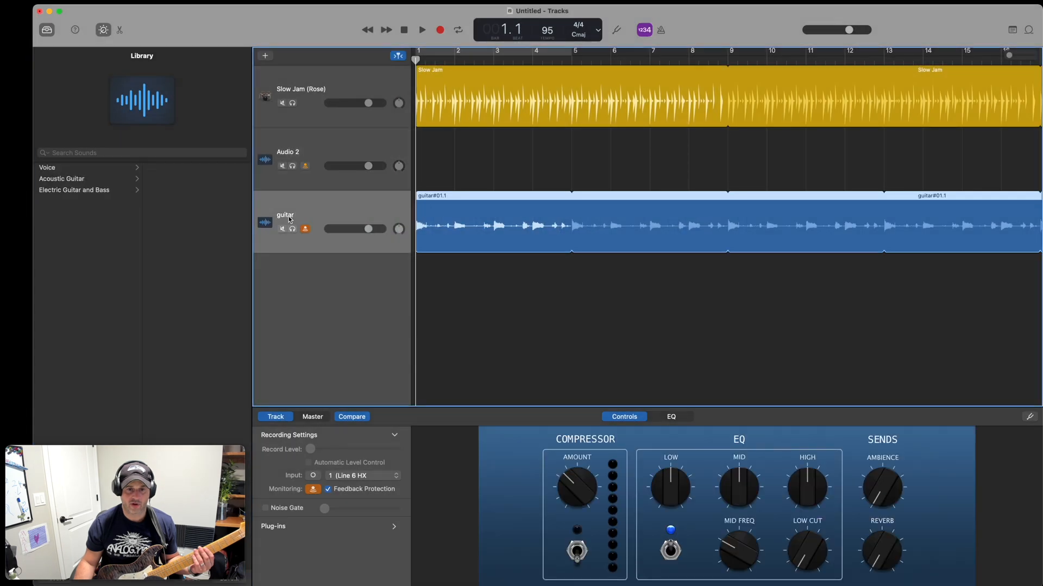
{"action": "left_click", "coordinate": [290, 146]}
{"action": "left_click", "coordinate": [290, 153]}
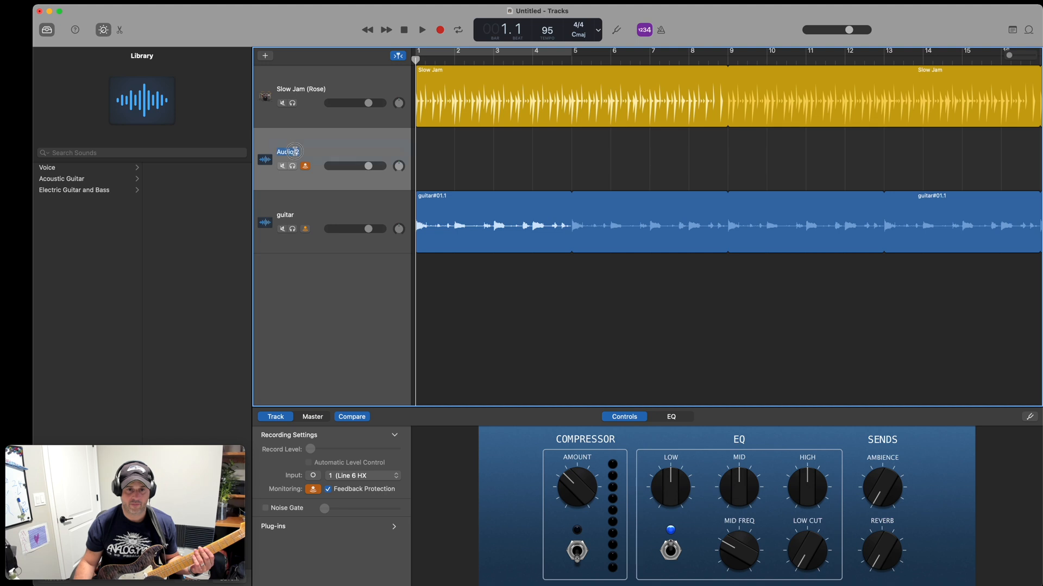
{"action": "right_click", "coordinate": [296, 155]}
{"action": "left_click", "coordinate": [320, 203]}
{"action": "type", "text": "Bass"}
{"action": "key", "text": "Return"}
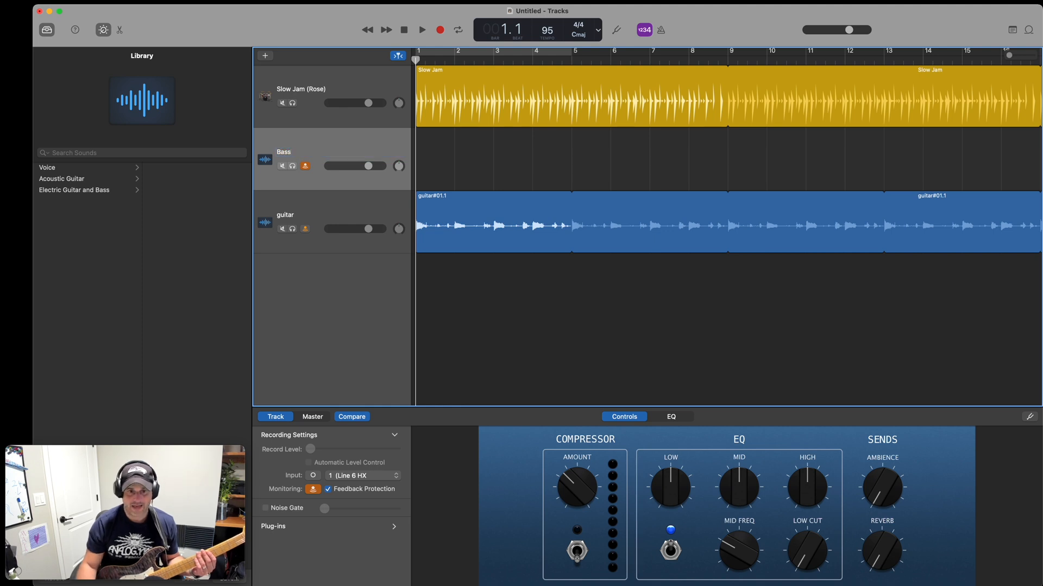
Switch to HX Edit and load preset 26D HP Bass.
{"action": "key", "text": "ctrl+Up"}
{"action": "left_click", "coordinate": [380, 156]}
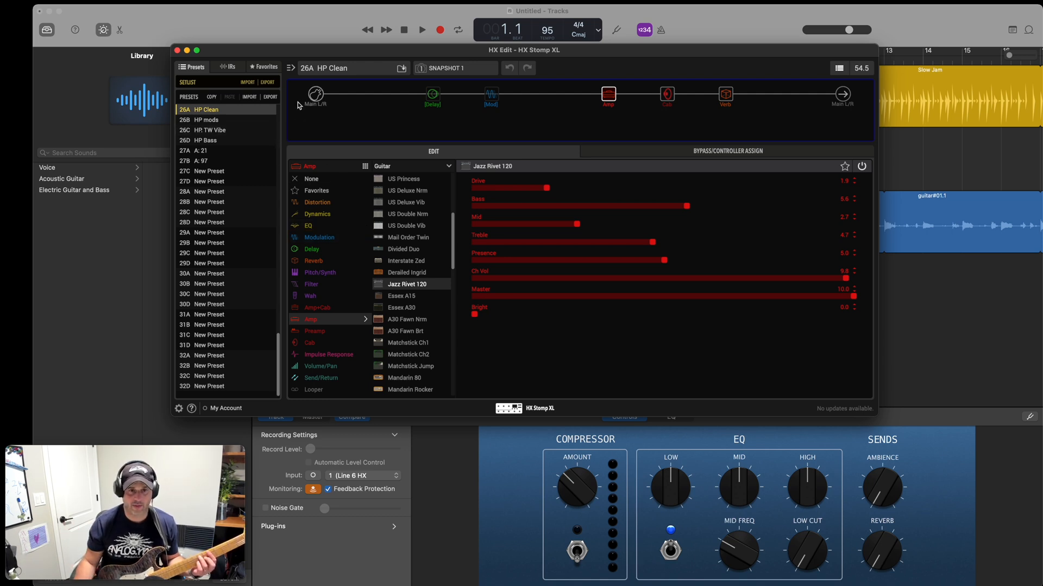
{"action": "left_click", "coordinate": [212, 142]}
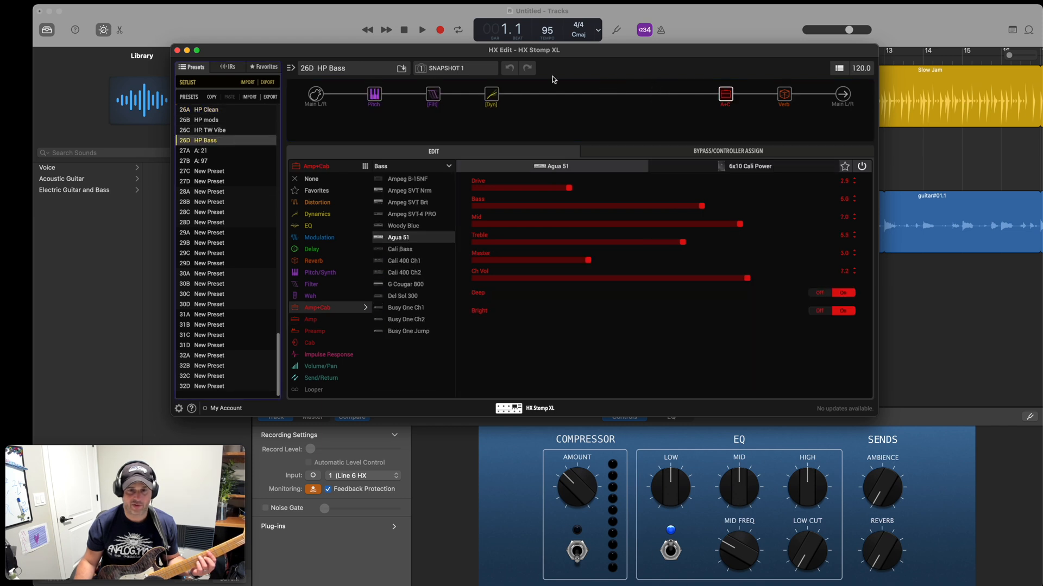
Examine the settings of the preset's Pitch, Filter, Dynamics, Amp+Cab and Reverb blocks in signal-chain order.
{"action": "left_click", "coordinate": [374, 97]}
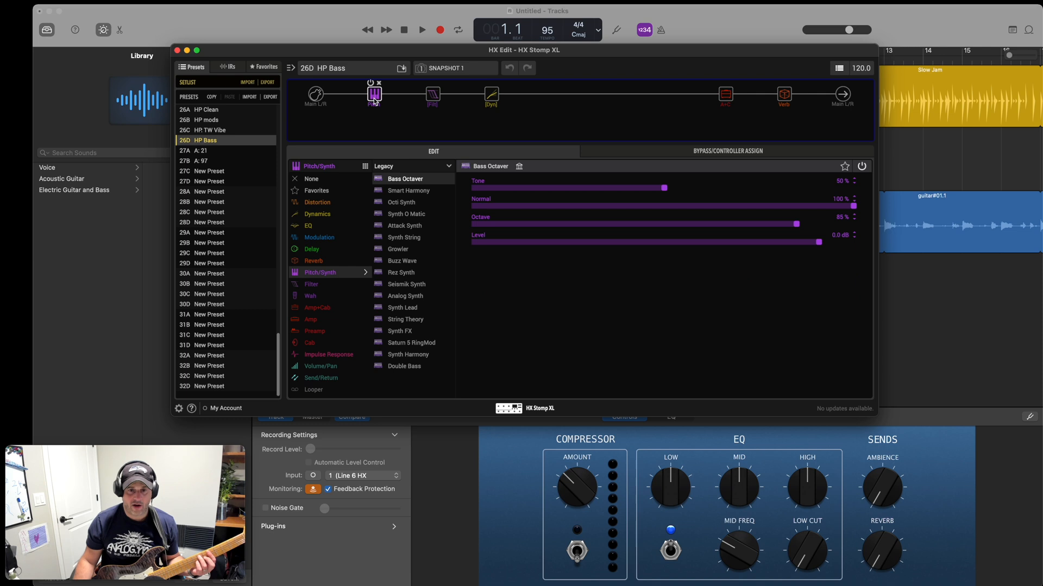
{"action": "left_click", "coordinate": [432, 96]}
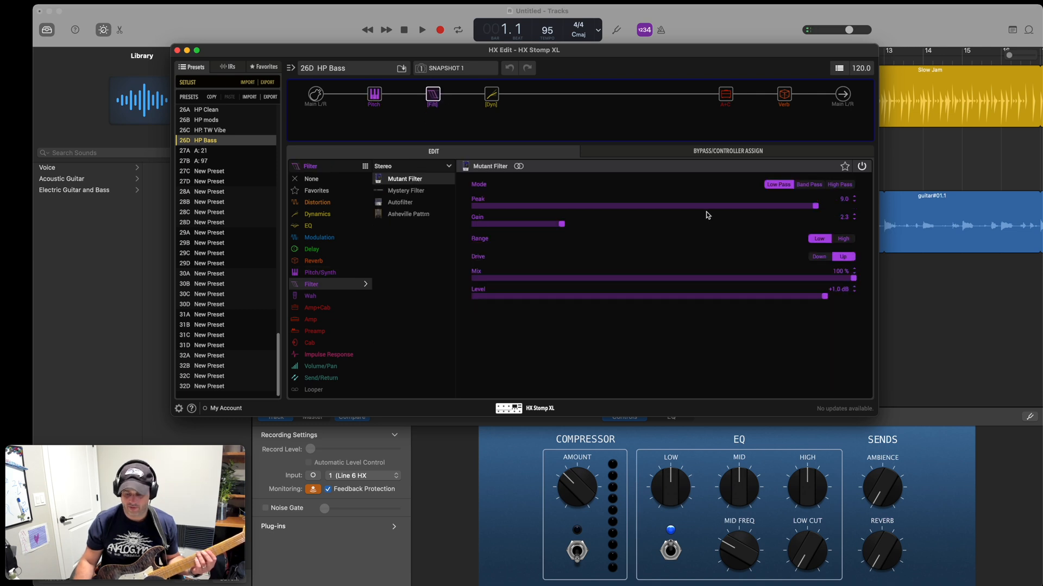
{"action": "left_click", "coordinate": [488, 99]}
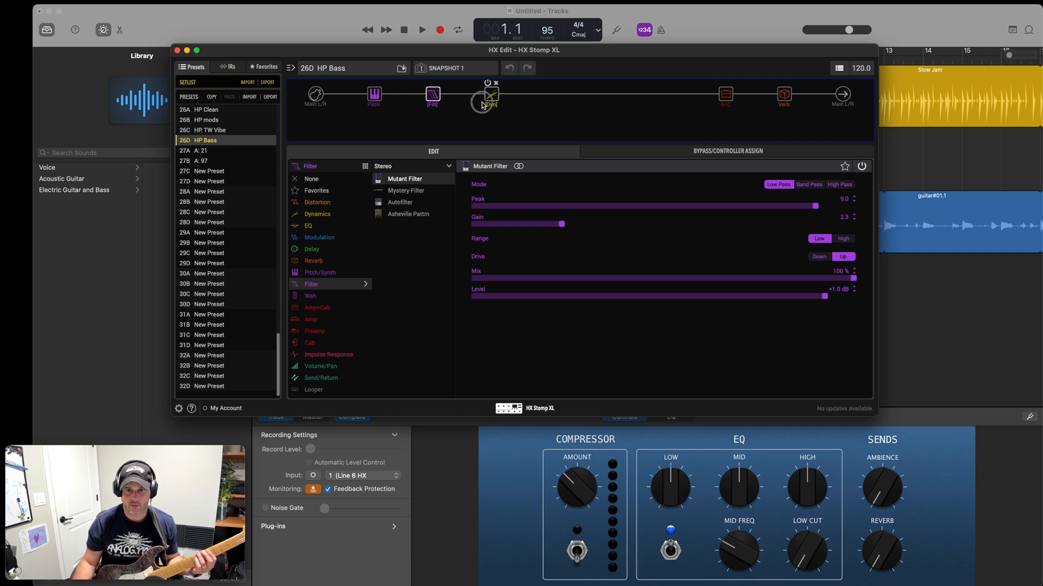
{"action": "left_click", "coordinate": [725, 96]}
{"action": "left_click", "coordinate": [784, 95]}
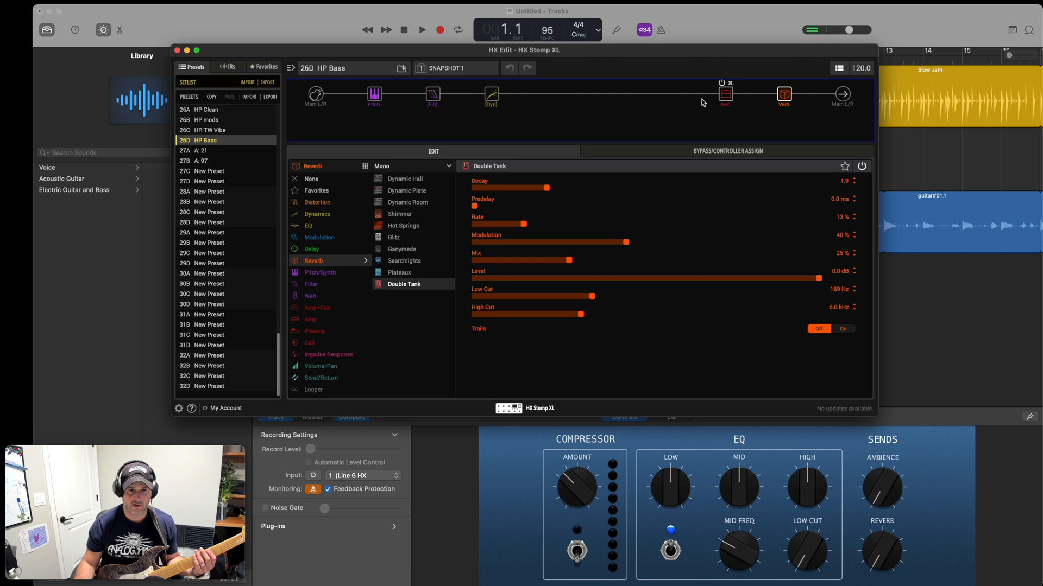
Switch back to GarageBand and record a bass part on the Bass track from bar 1 to just past bar 25.
{"action": "left_click", "coordinate": [290, 23]}
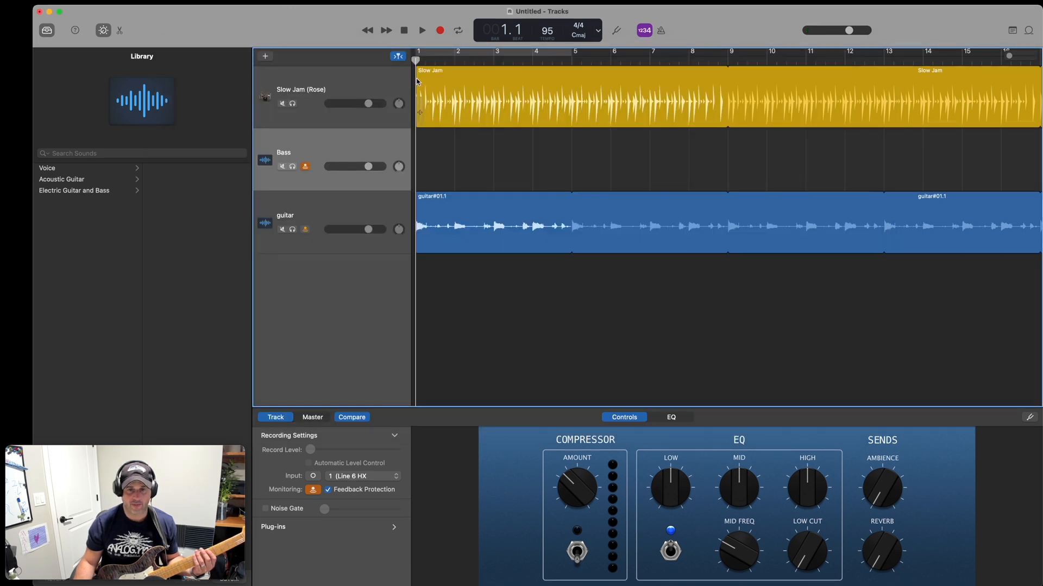
{"action": "left_click", "coordinate": [441, 31]}
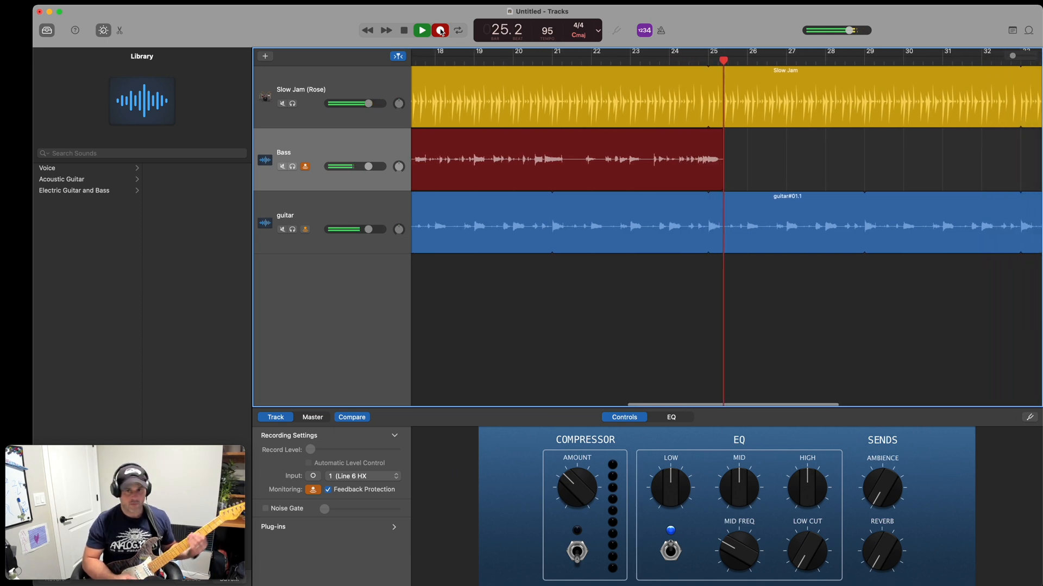
{"action": "left_click", "coordinate": [441, 31]}
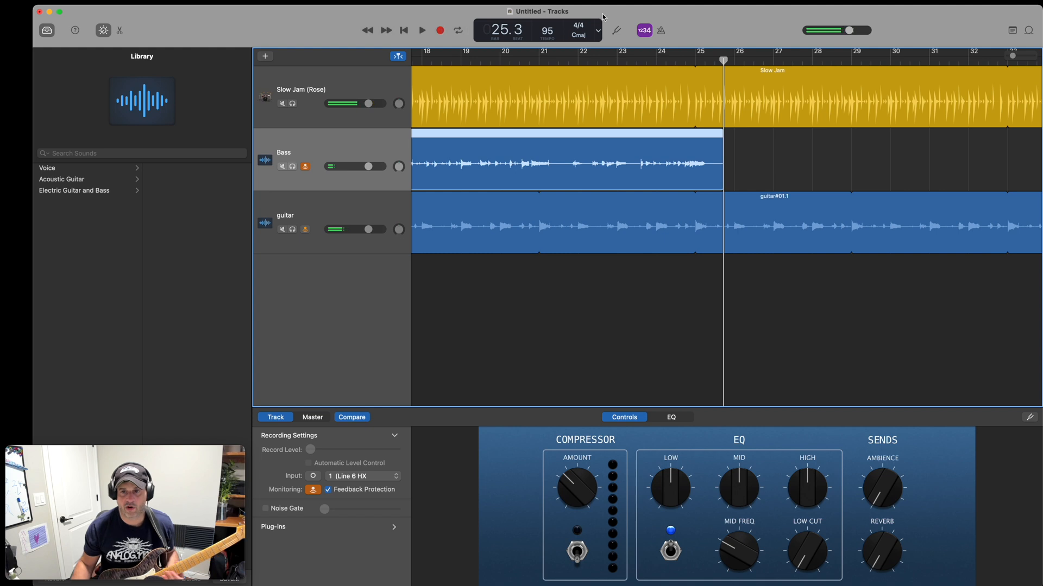
Split off and delete the bass recording after bar 25, and turn on looping for the remaining region.
{"action": "left_click", "coordinate": [695, 62]}
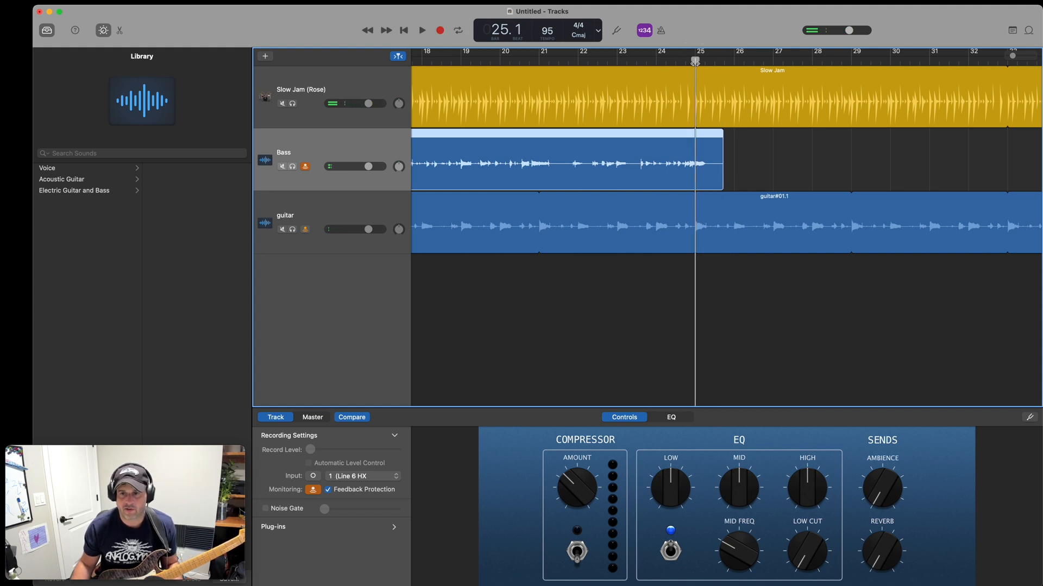
{"action": "right_click", "coordinate": [696, 134]}
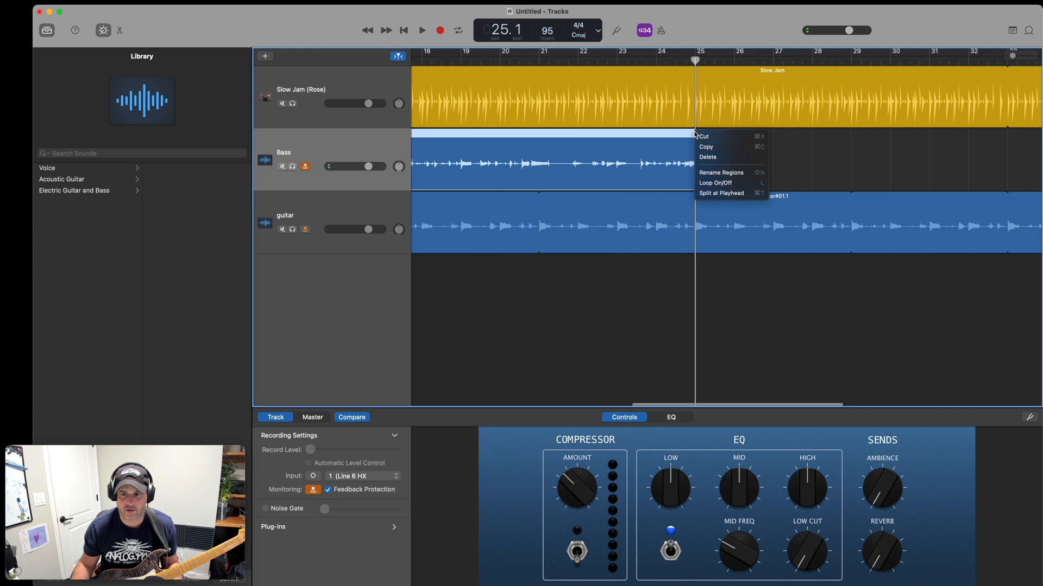
{"action": "left_click", "coordinate": [720, 194]}
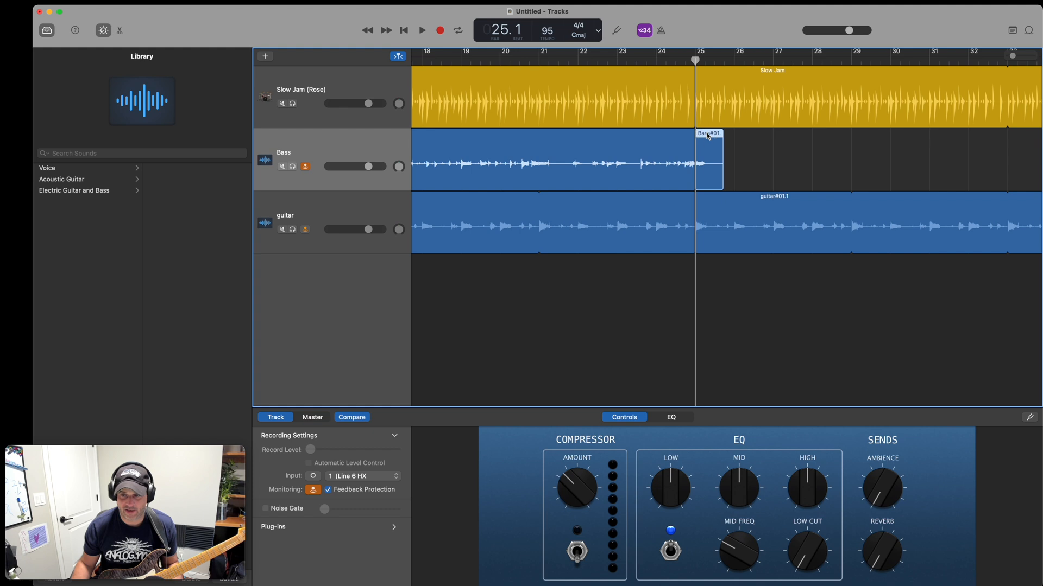
{"action": "key", "text": "Delete"}
{"action": "right_click", "coordinate": [694, 133]}
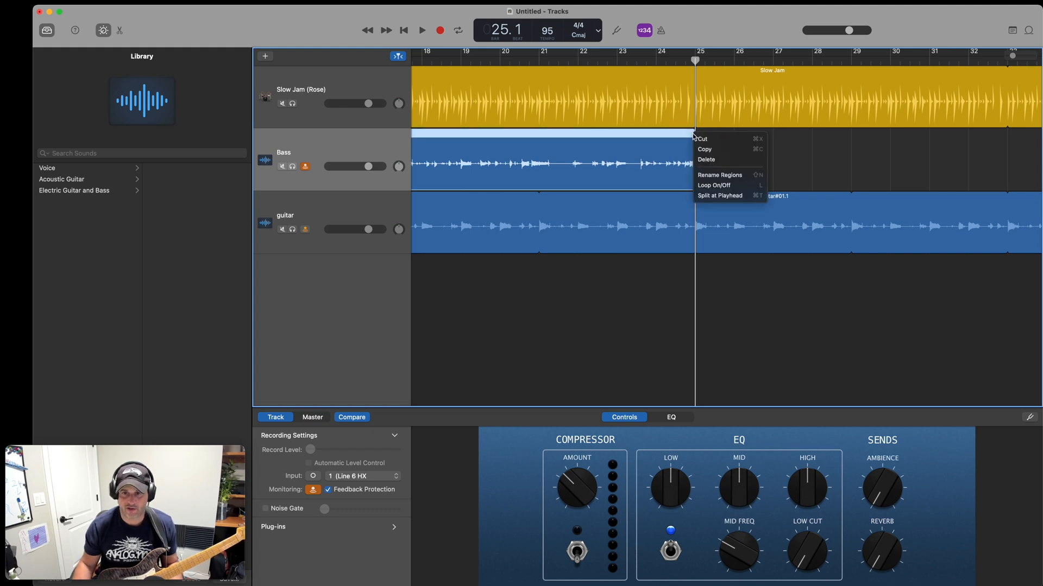
{"action": "left_click", "coordinate": [717, 189]}
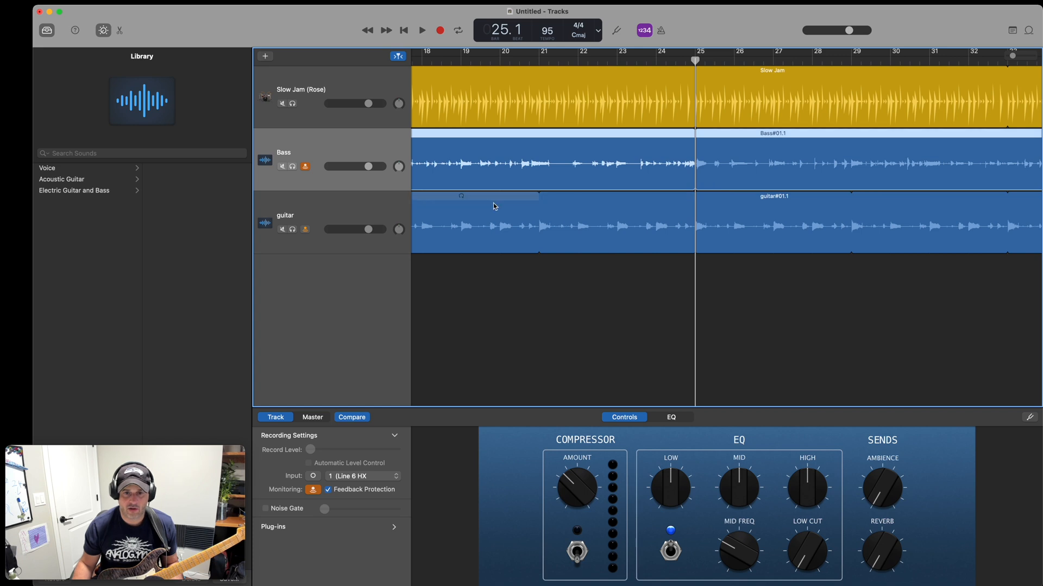
Delete the looped guitar region from the guitar track.
{"action": "left_click", "coordinate": [552, 196]}
{"action": "scroll", "coordinate": [454, 207], "scroll_direction": "left", "scroll_amount": 10}
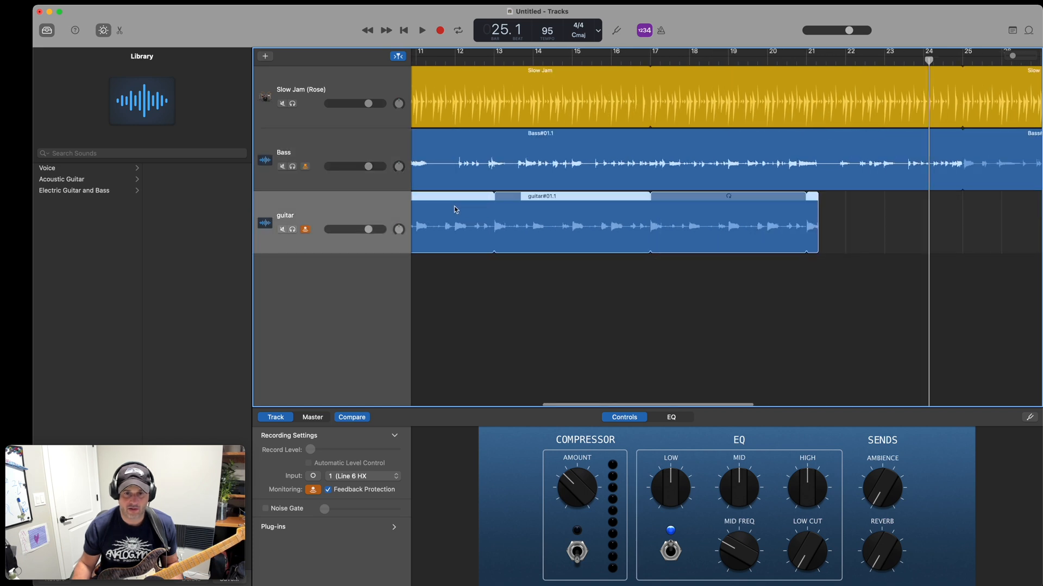
{"action": "key", "text": "Delete"}
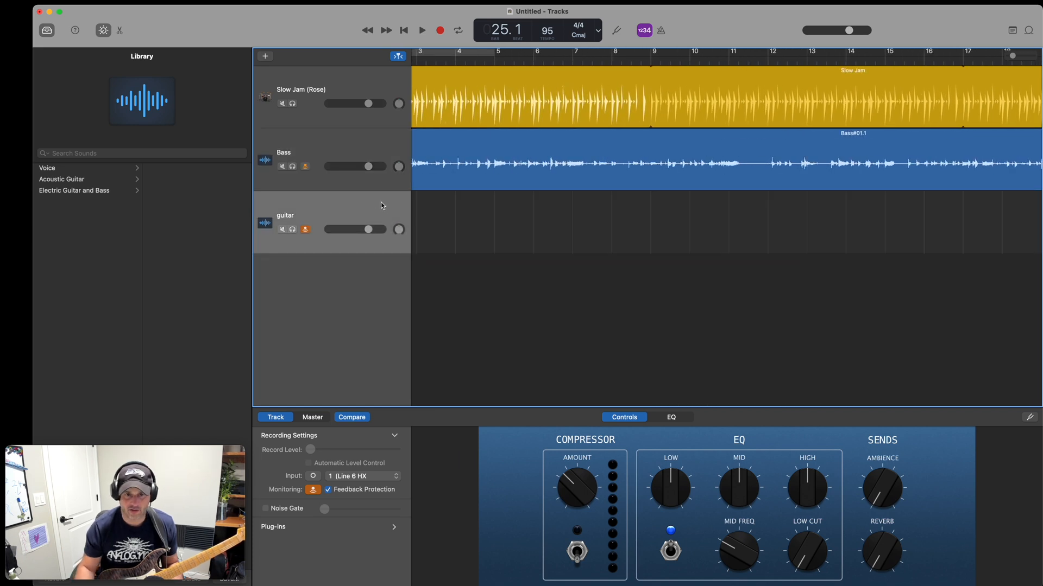
Play the song from bar 1, open the Slow Jam drummer region in the editor, and stop the playback.
{"action": "key", "text": "Return"}
{"action": "left_click", "coordinate": [417, 59]}
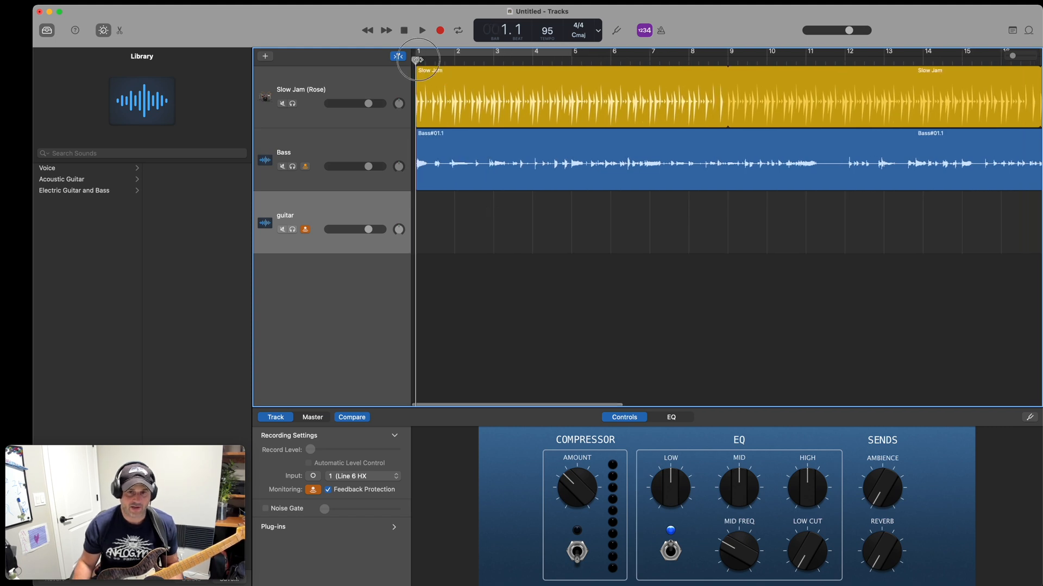
{"action": "left_click", "coordinate": [423, 30]}
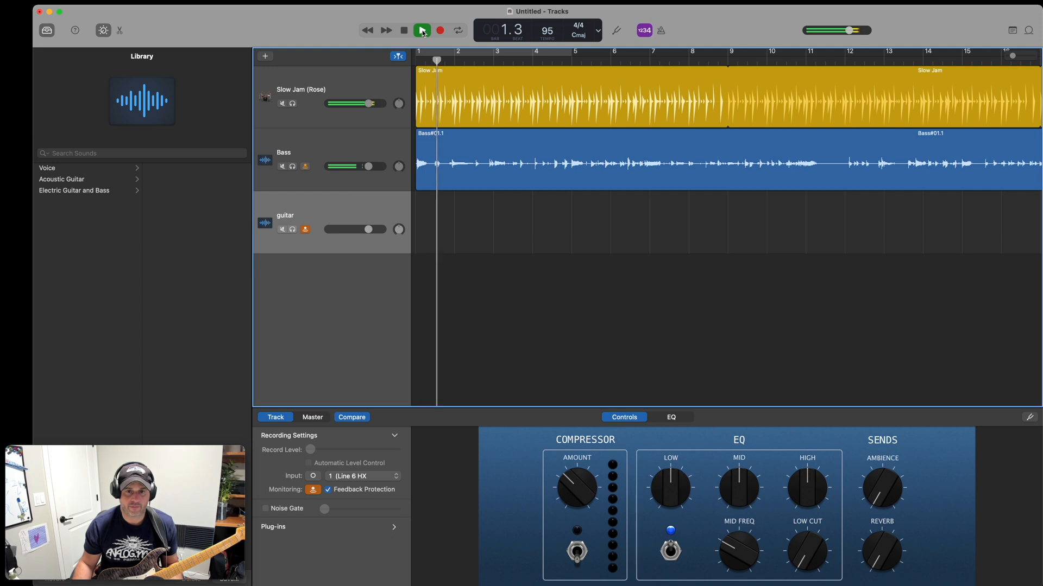
{"action": "left_click", "coordinate": [449, 76]}
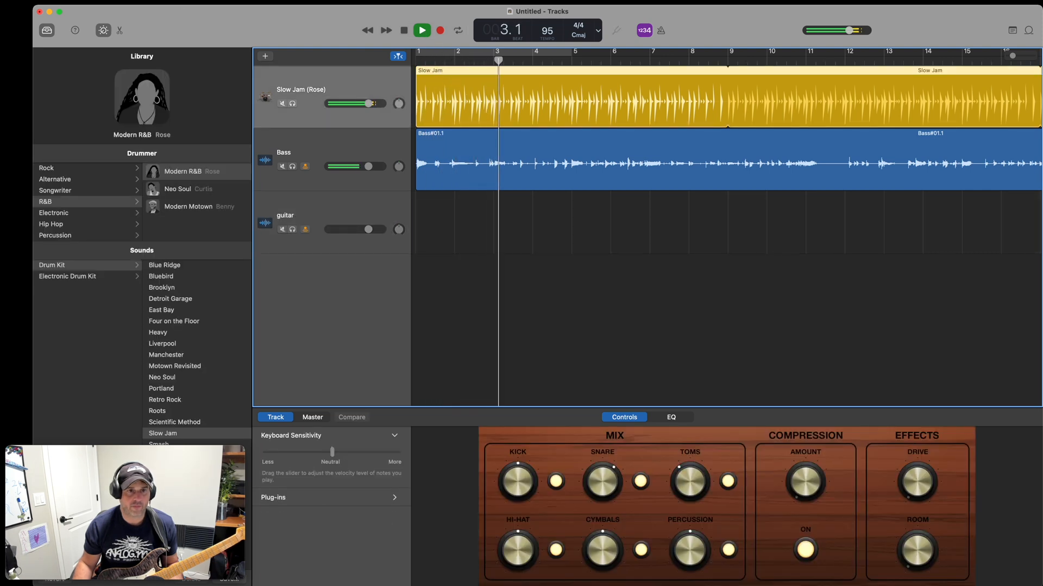
{"action": "left_click", "coordinate": [33, 1]}
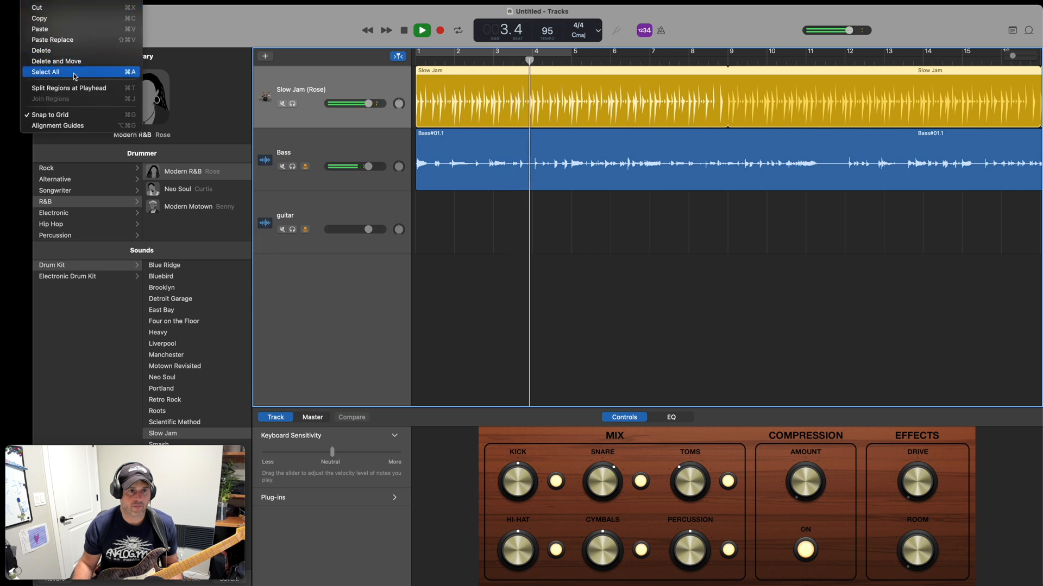
{"action": "mouse_move", "coordinate": [137, 1]}
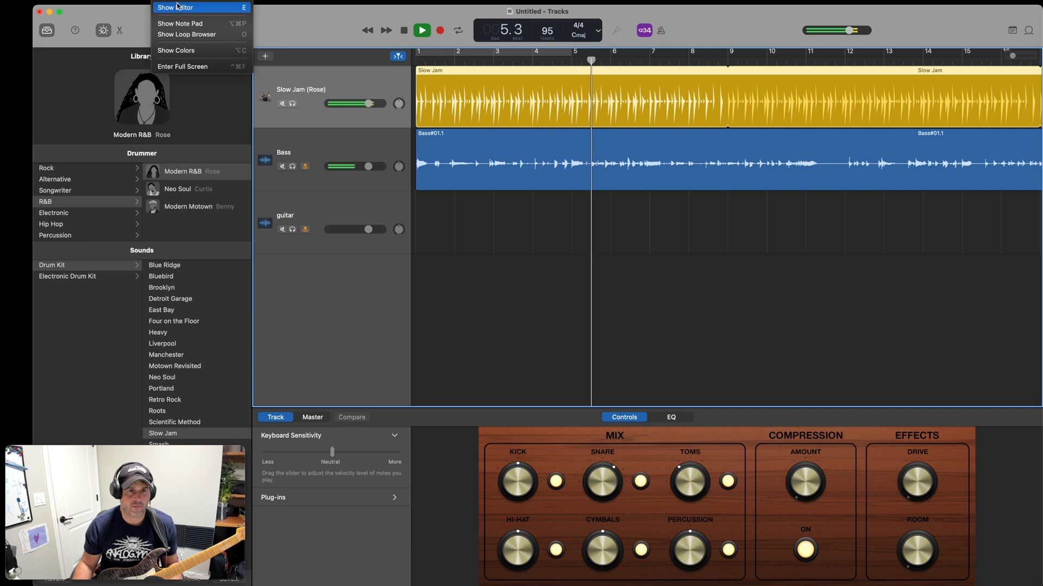
{"action": "left_click", "coordinate": [178, 8]}
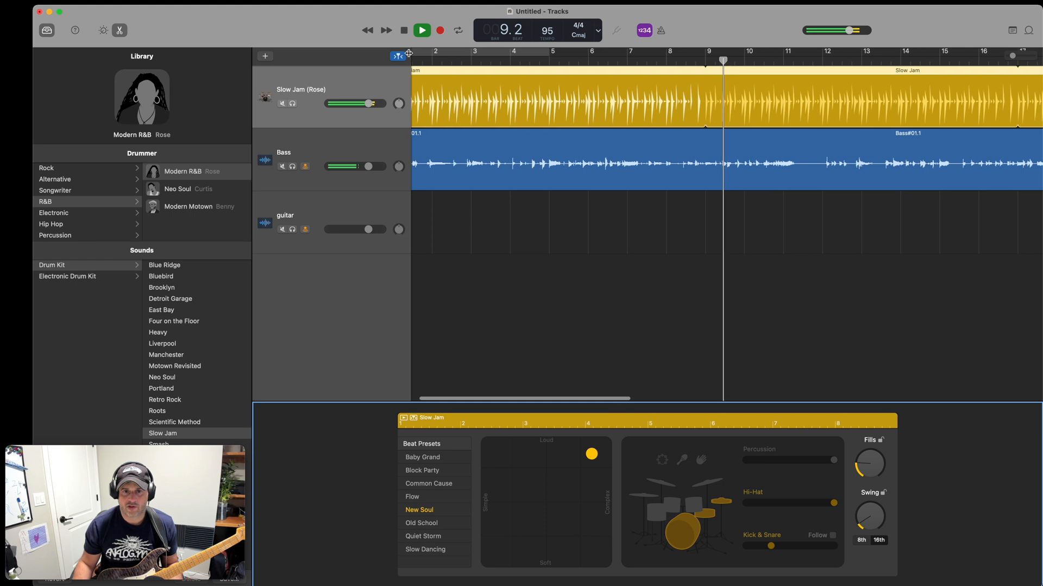
{"action": "left_click", "coordinate": [402, 32]}
{"action": "scroll", "coordinate": [538, 249], "scroll_direction": "left", "scroll_amount": 2}
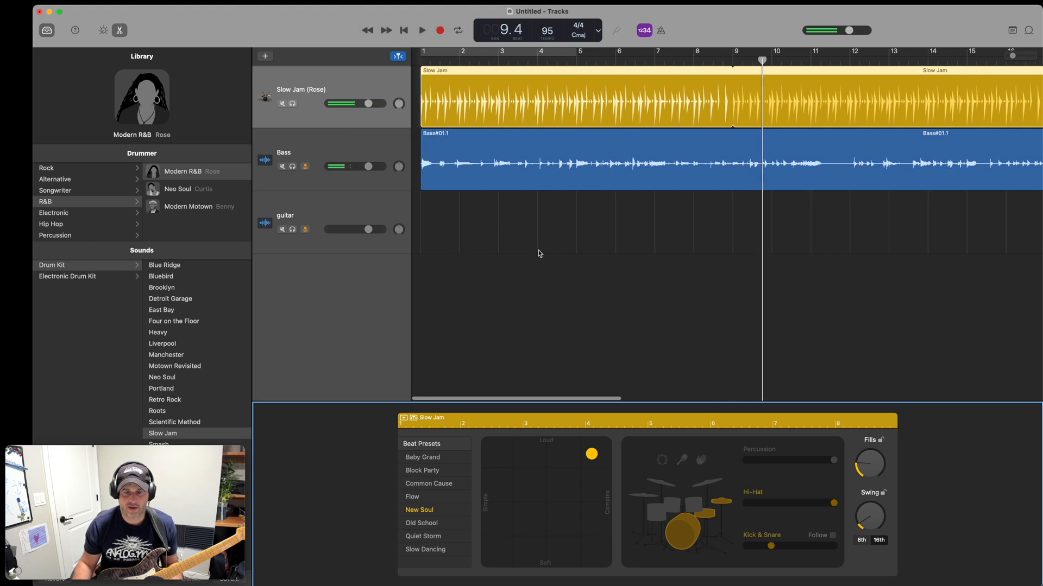
Make the drummer's Kick & Snare follow the Bass track, raise Fills slightly, and play the result from bar 1.
{"action": "left_click", "coordinate": [419, 58]}
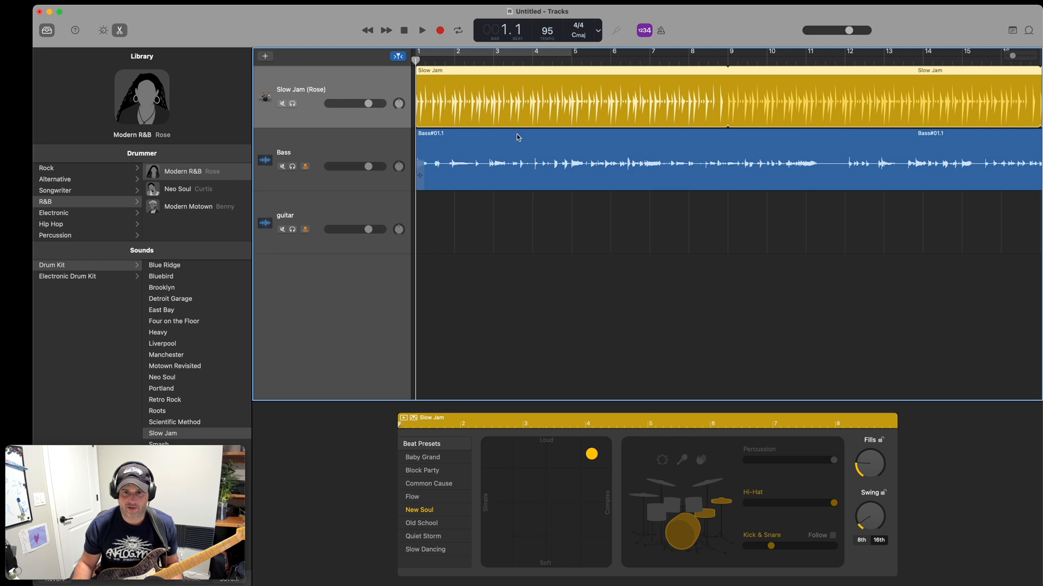
{"action": "left_click", "coordinate": [833, 537]}
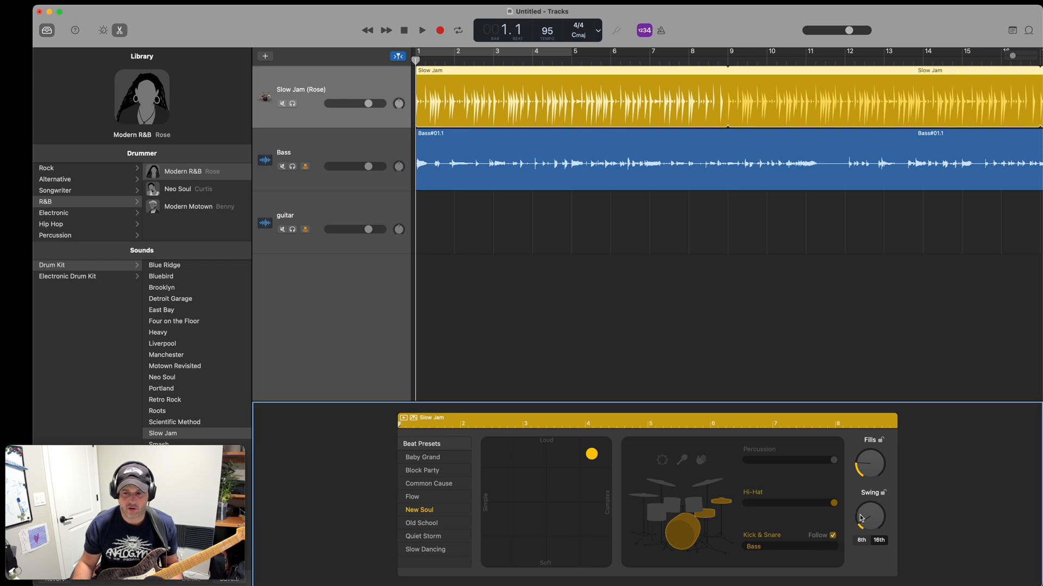
{"action": "left_click_drag", "start_coordinate": [859, 463], "coordinate": [857, 453]}
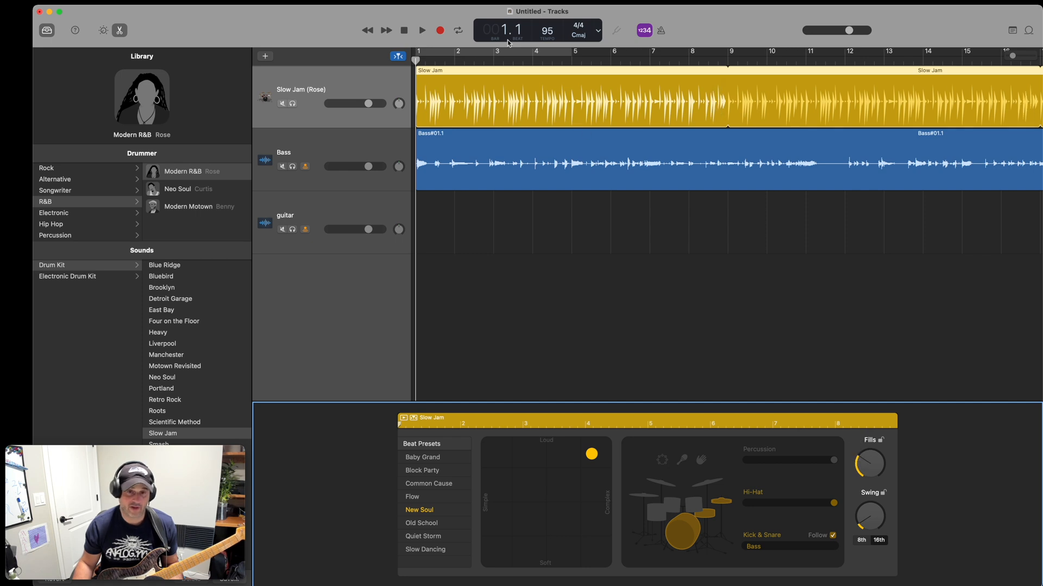
{"action": "left_click", "coordinate": [422, 31]}
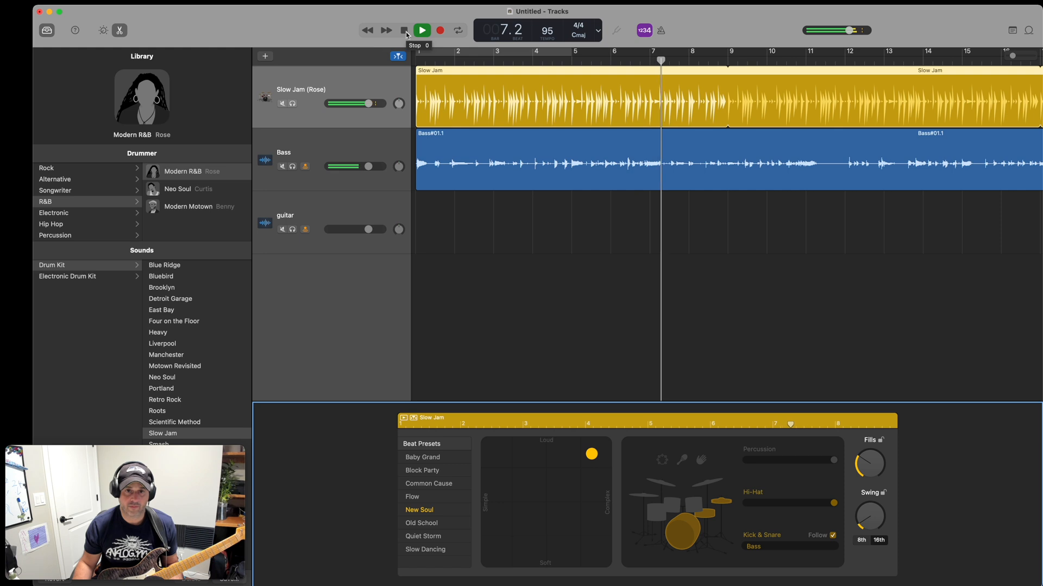
{"action": "left_click", "coordinate": [405, 32]}
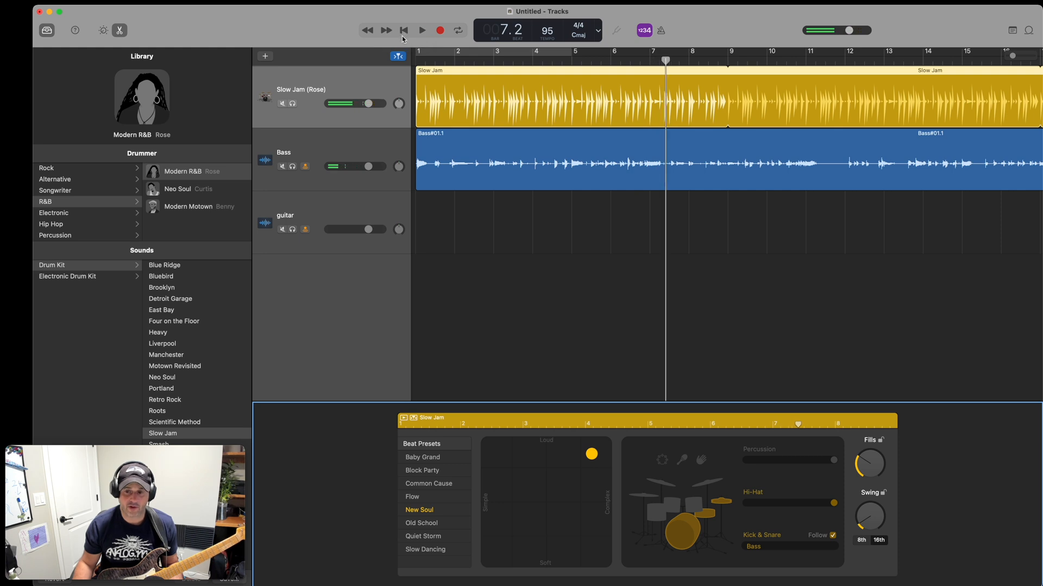
Raise the drum track's Kick, Snare, Compression Amount and Room controls.
{"action": "key", "text": "b"}
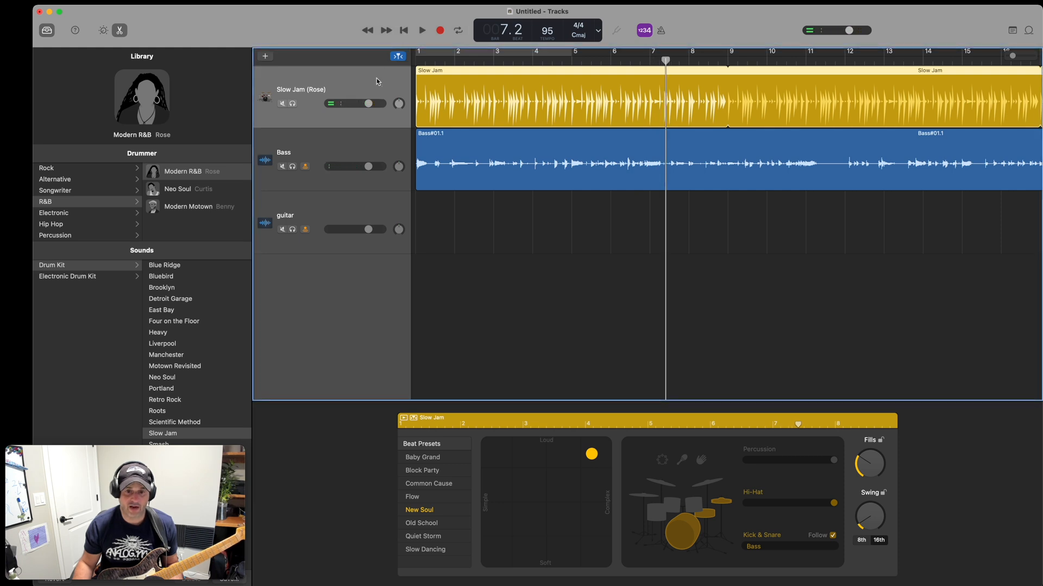
{"action": "left_click_drag", "start_coordinate": [526, 489], "coordinate": [522, 462]}
{"action": "left_click_drag", "start_coordinate": [617, 499], "coordinate": [610, 475]}
{"action": "left_click_drag", "start_coordinate": [522, 502], "coordinate": [519, 473]}
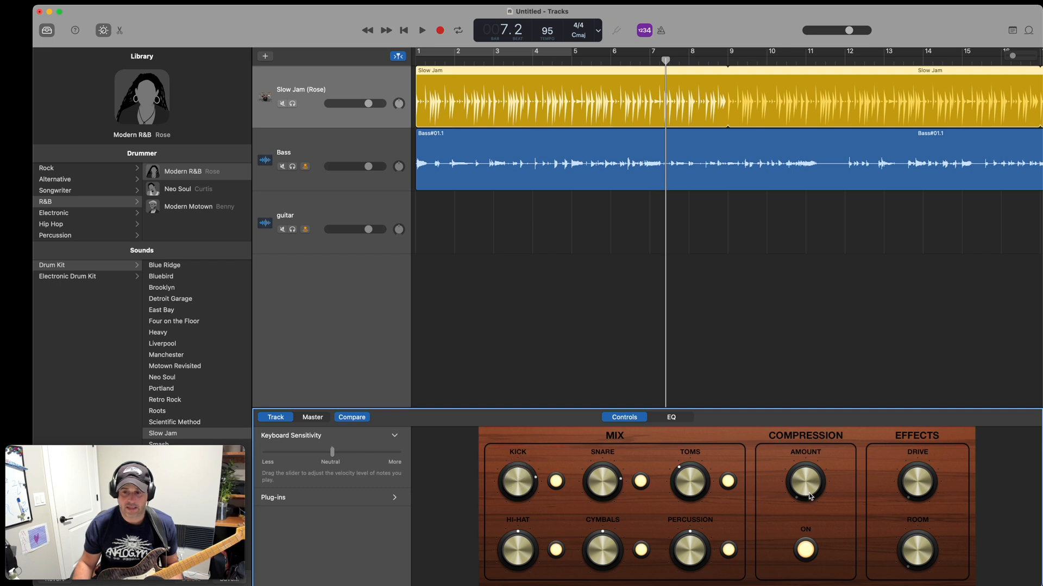
{"action": "left_click_drag", "start_coordinate": [805, 492], "coordinate": [801, 477]}
{"action": "left_click_drag", "start_coordinate": [918, 543], "coordinate": [914, 500]}
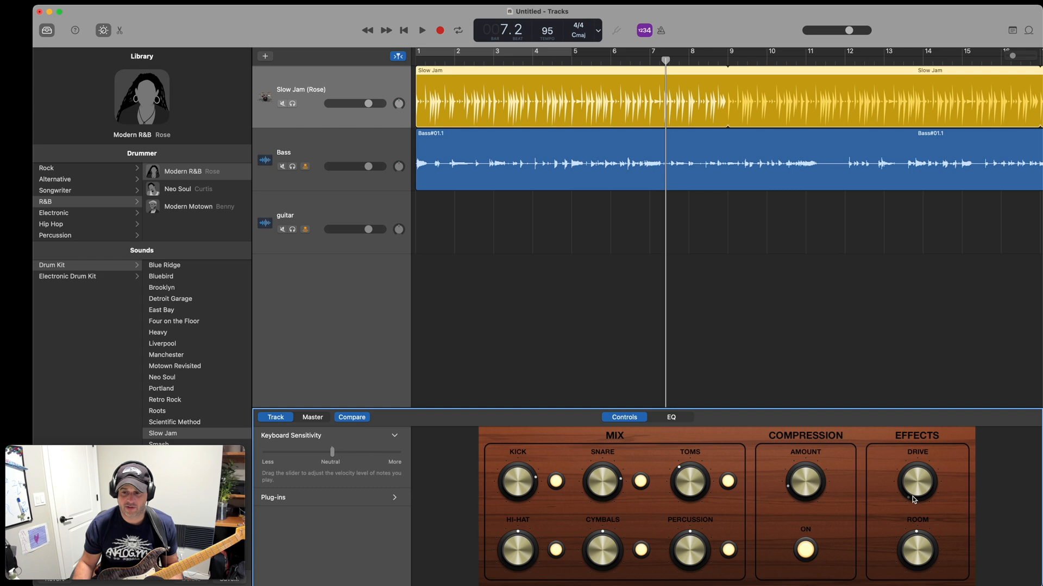
Turn on the Bass track's compressor and raise its Low and High EQ, Ambience and Reverb.
{"action": "left_click", "coordinate": [382, 147]}
{"action": "left_click", "coordinate": [577, 553]}
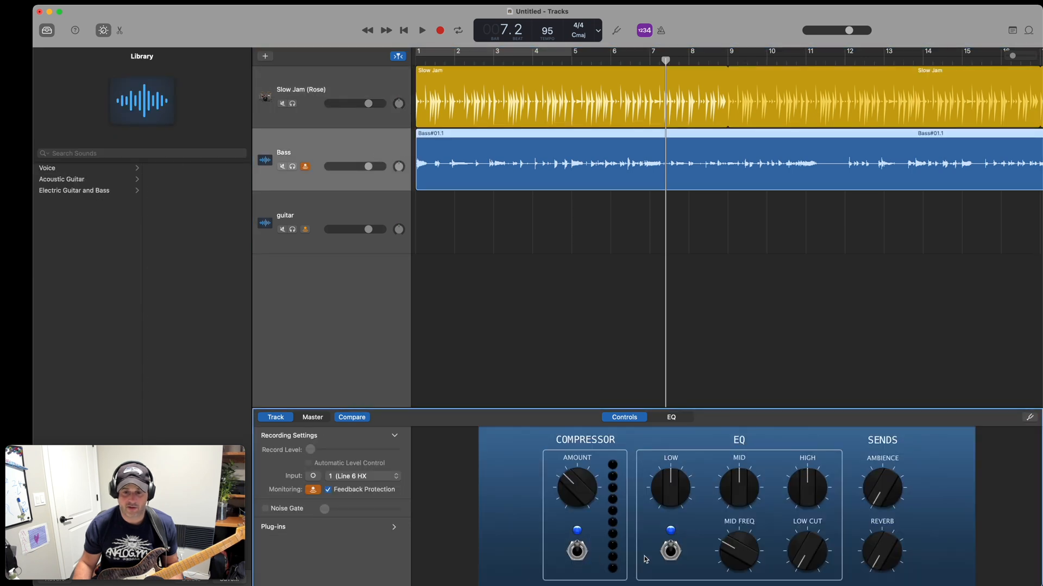
{"action": "left_click_drag", "start_coordinate": [673, 479], "coordinate": [670, 470]}
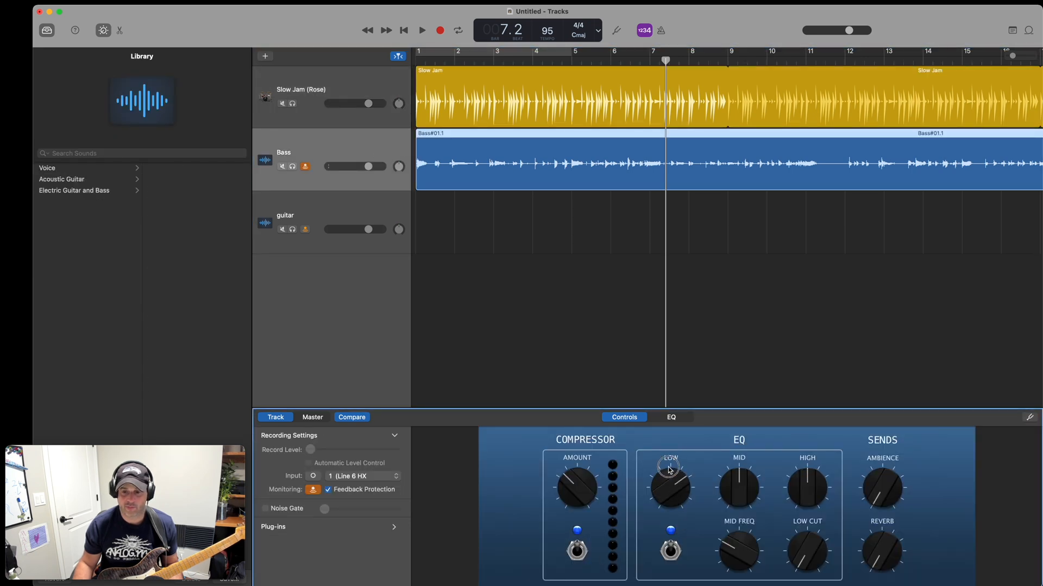
{"action": "left_click_drag", "start_coordinate": [805, 488], "coordinate": [808, 458]}
{"action": "left_click_drag", "start_coordinate": [884, 488], "coordinate": [878, 435]}
{"action": "left_click_drag", "start_coordinate": [878, 571], "coordinate": [861, 532]}
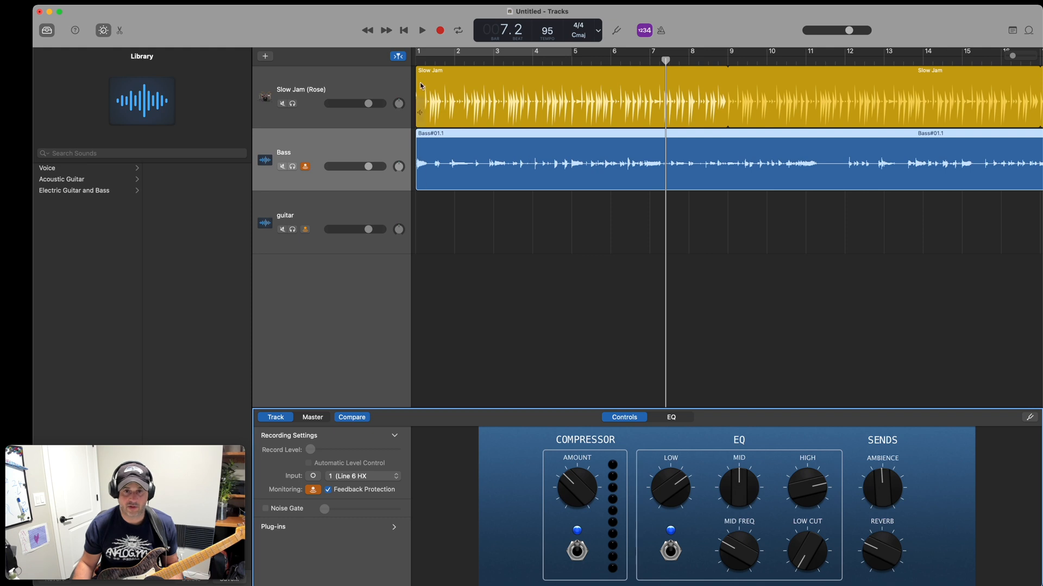
Play the drums and bass from bar 1 to about bar 9, select the guitar track, and return to the start.
{"action": "key", "text": "Return"}
{"action": "left_click", "coordinate": [422, 30]}
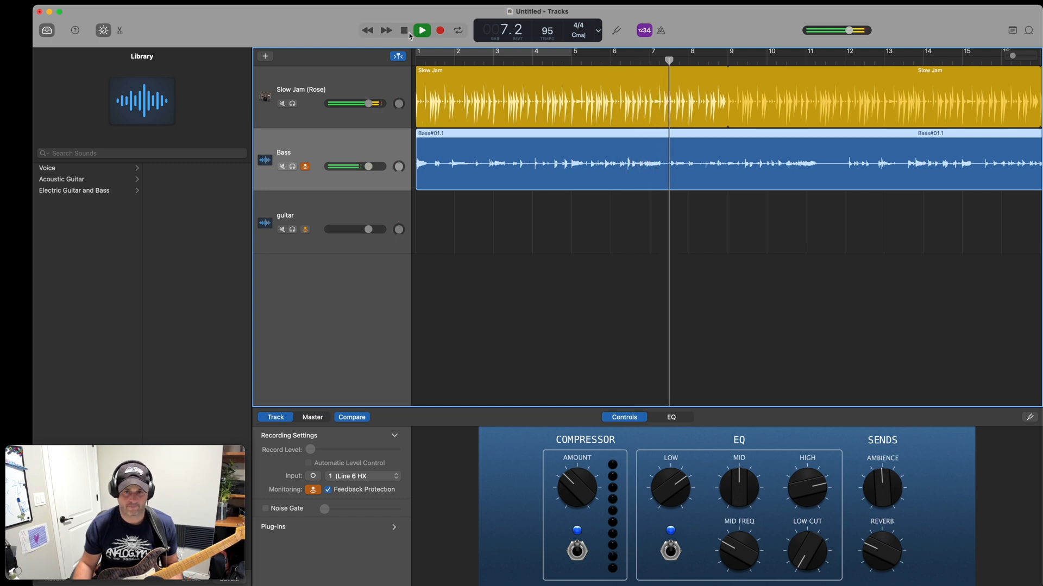
{"action": "left_click", "coordinate": [381, 202]}
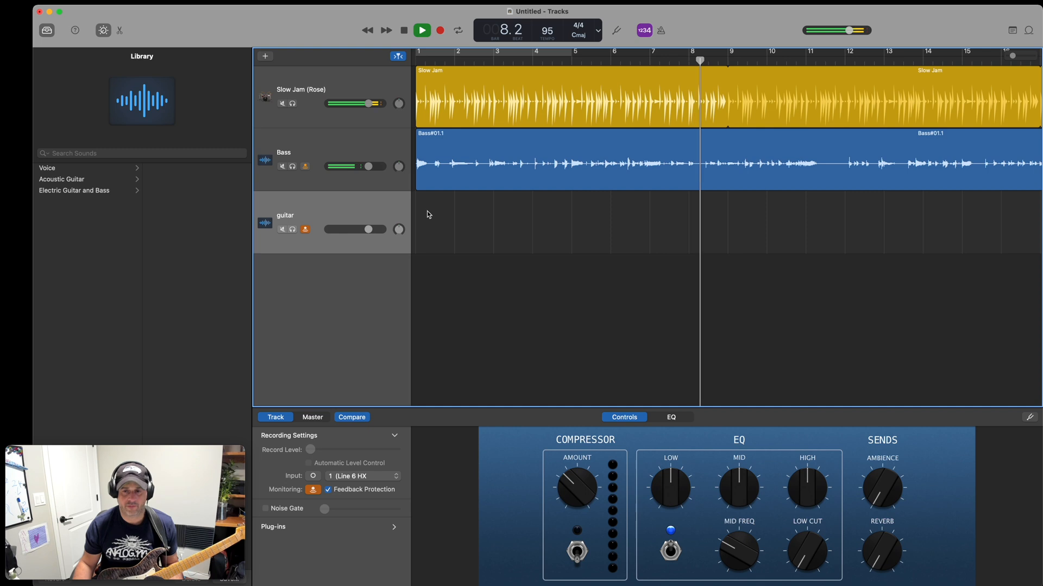
{"action": "left_click", "coordinate": [404, 31]}
{"action": "scroll", "coordinate": [479, 166], "scroll_direction": "left", "scroll_amount": 3}
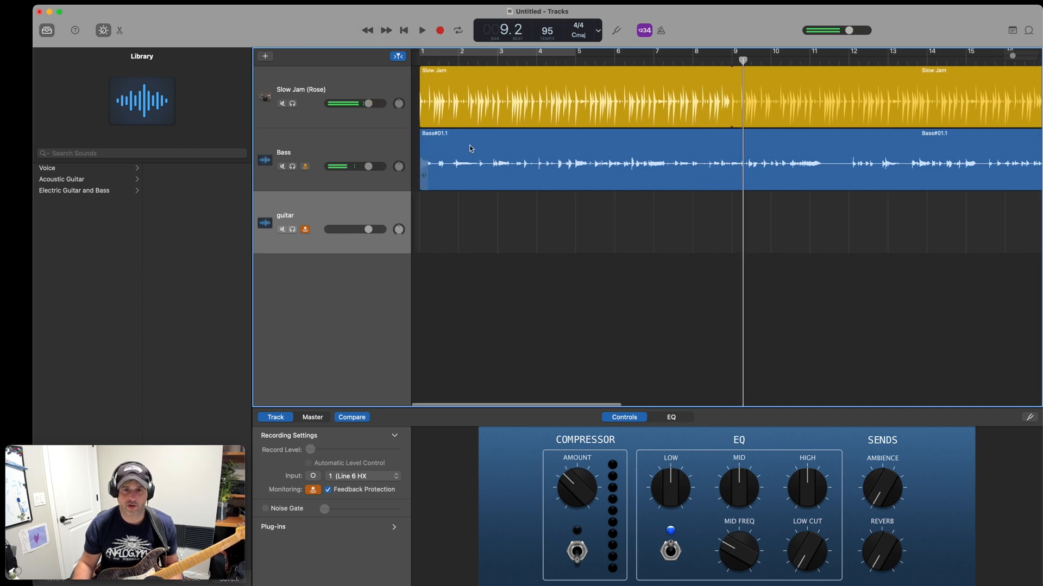
{"action": "key", "text": "Return"}
Switch to HX Edit, load preset 26A HP Clean, and view its Amp block settings.
{"action": "key", "text": "ctrl+Up"}
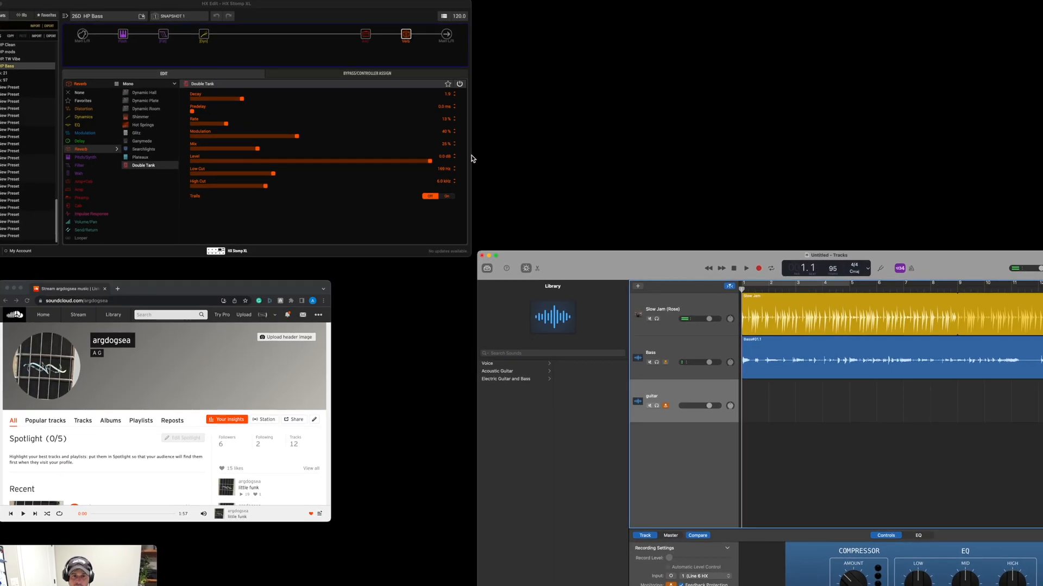
{"action": "left_click", "coordinate": [478, 157]}
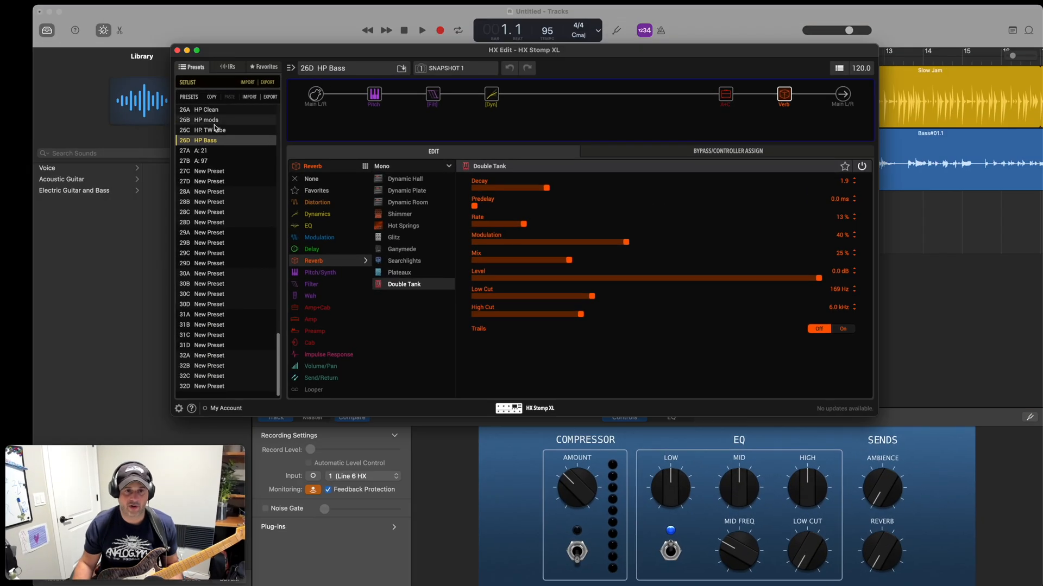
{"action": "left_click", "coordinate": [204, 112]}
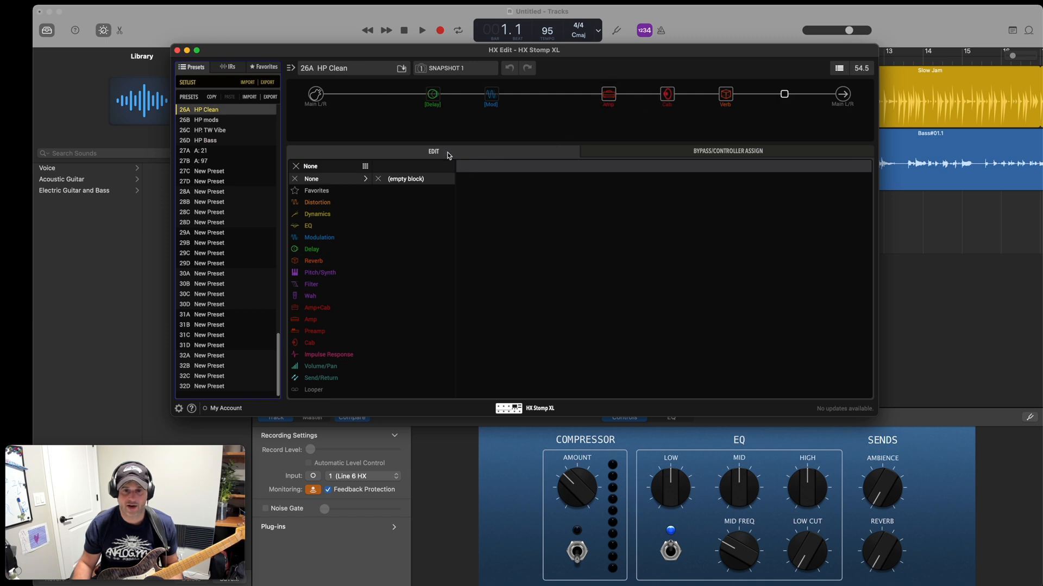
{"action": "left_click", "coordinate": [608, 98]}
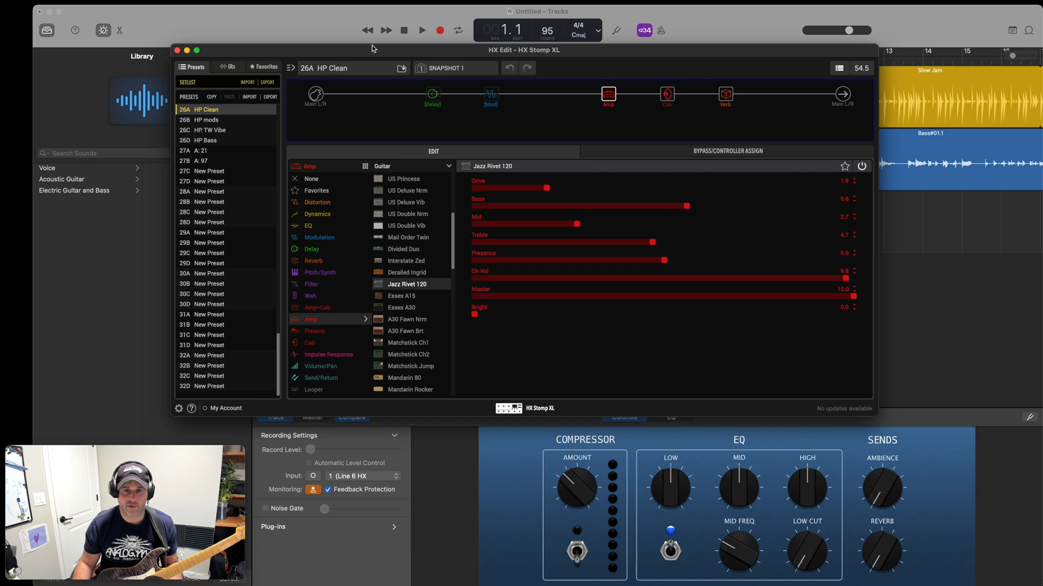
Switch back to GarageBand and record a guitar part on the guitar track from bar 1 to just before bar 26.
{"action": "left_click", "coordinate": [327, 29]}
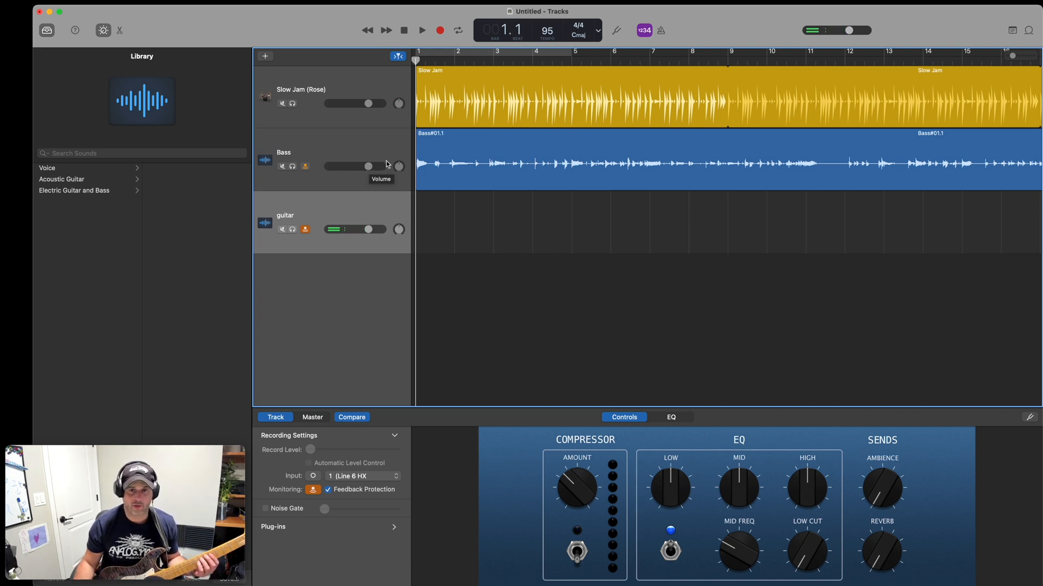
{"action": "left_click", "coordinate": [440, 31]}
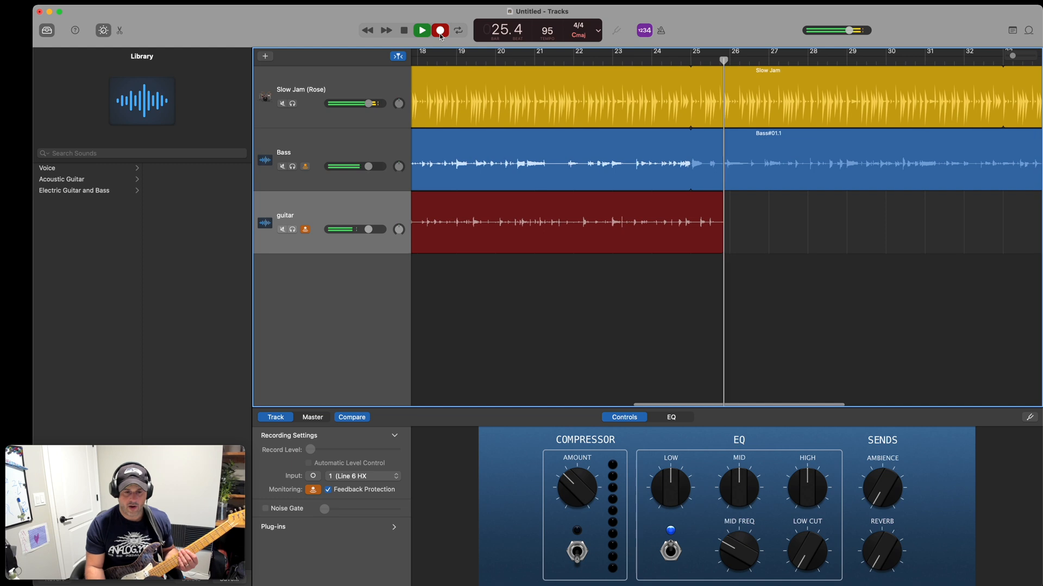
{"action": "left_click", "coordinate": [441, 34]}
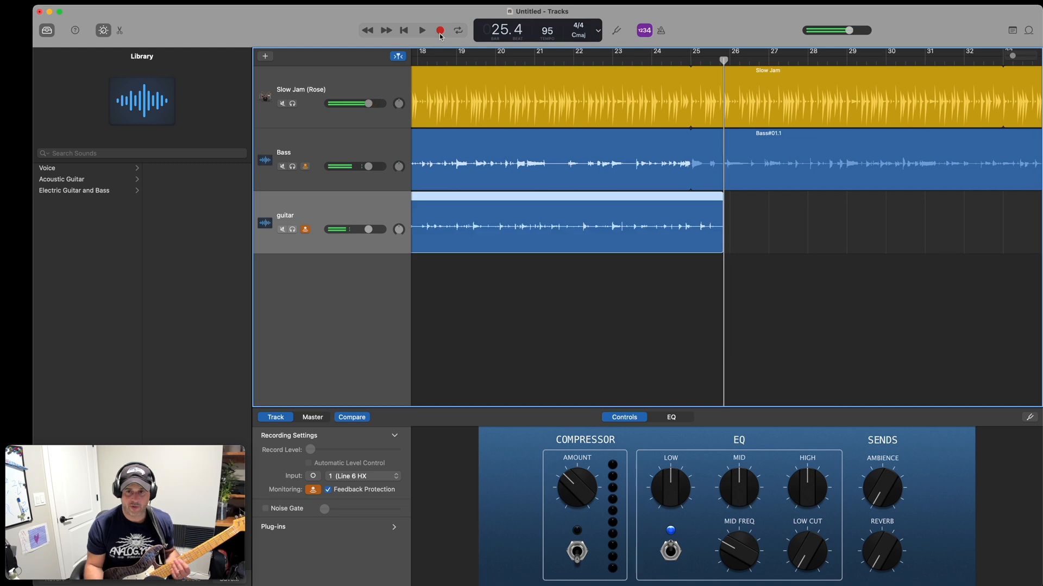
Split off and delete the guitar recording after bar 25, and turn on looping for the remaining region.
{"action": "left_click", "coordinate": [693, 58]}
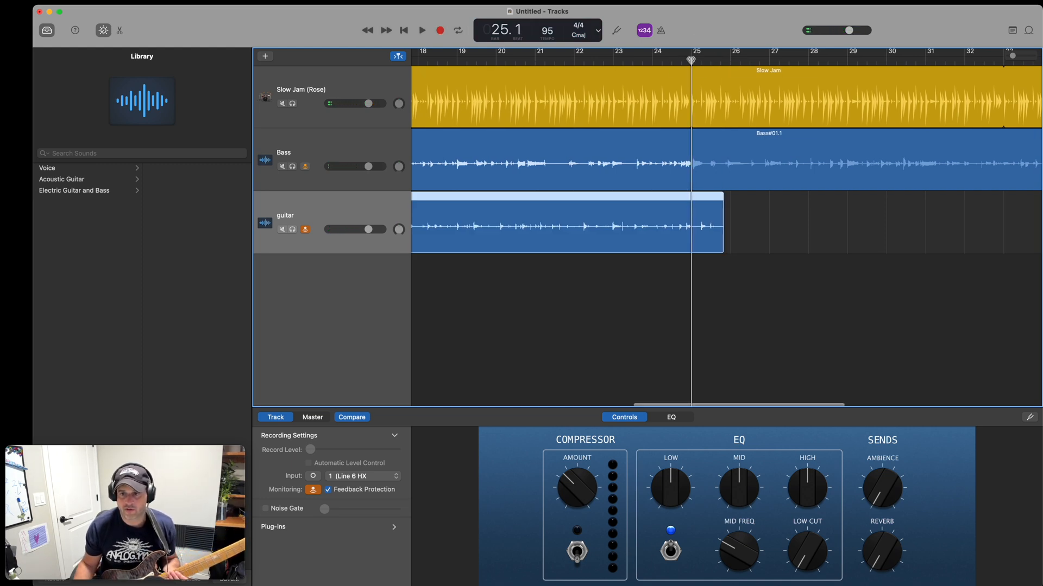
{"action": "right_click", "coordinate": [690, 195]}
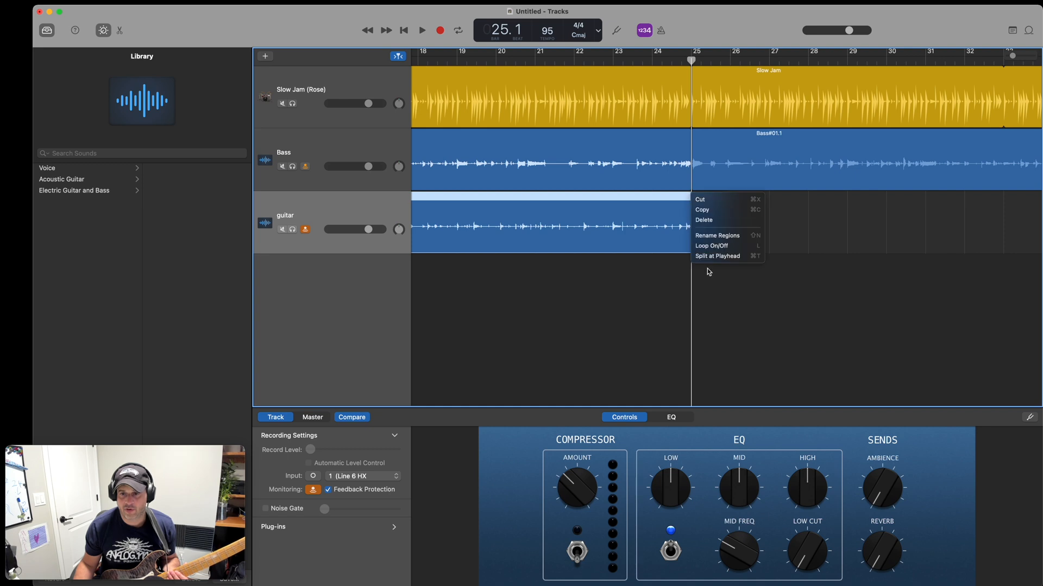
{"action": "left_click", "coordinate": [717, 256]}
{"action": "right_click", "coordinate": [708, 199]}
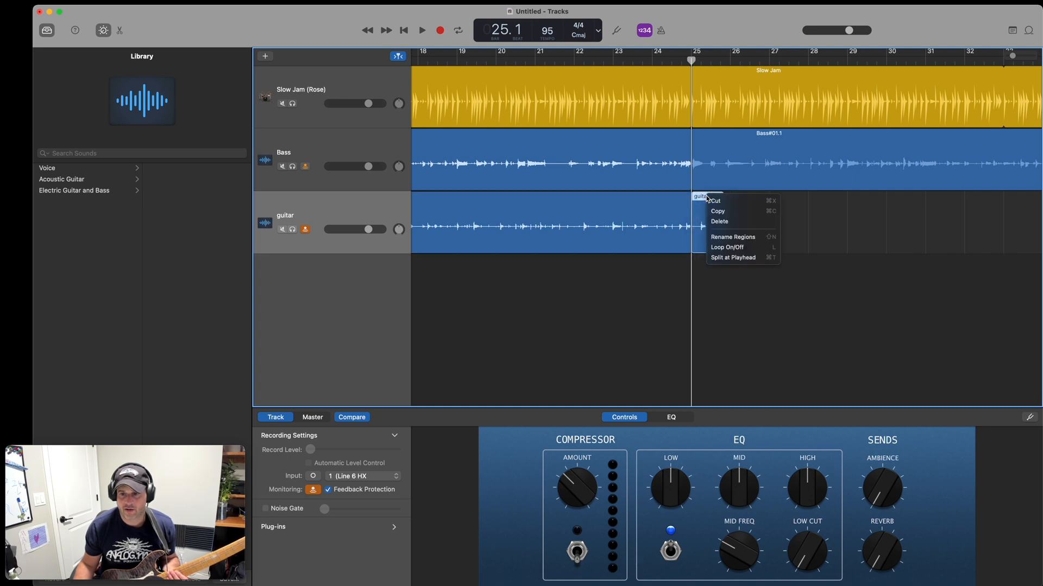
{"action": "left_click", "coordinate": [724, 222]}
{"action": "right_click", "coordinate": [689, 199]}
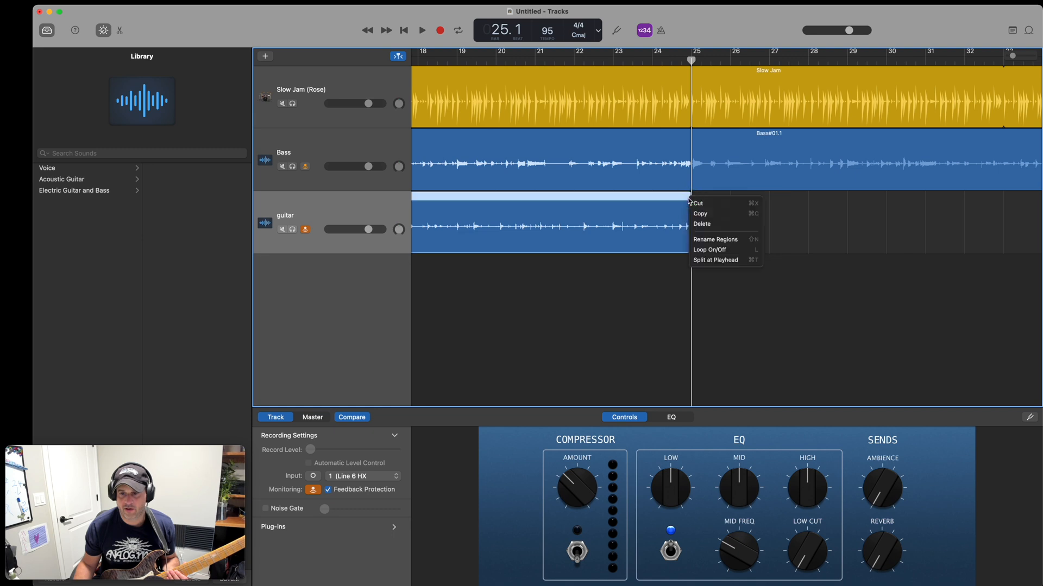
{"action": "left_click", "coordinate": [709, 250]}
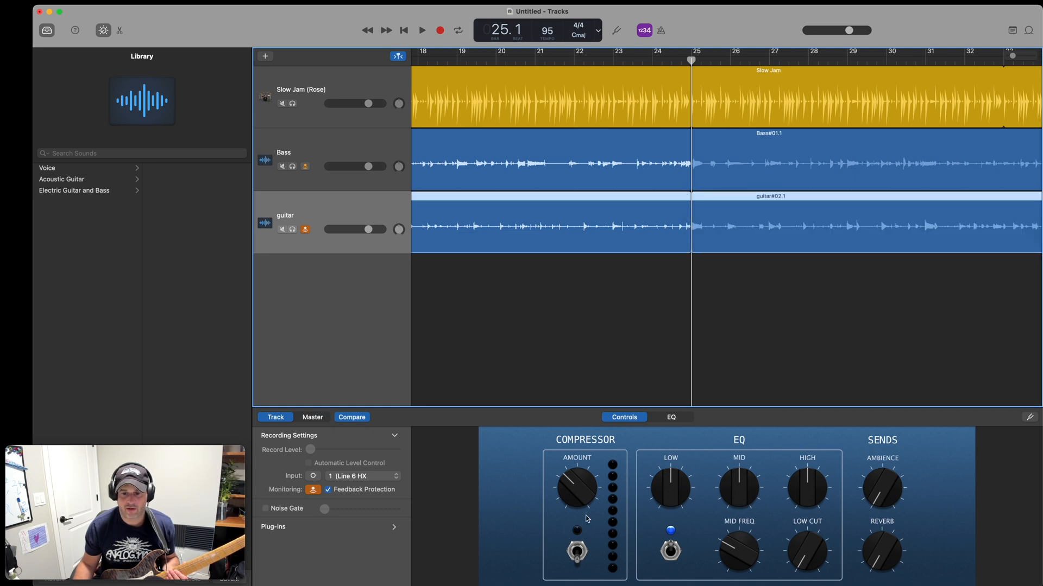
Turn on the guitar track's compressor and raise its Ambience, Reverb and High EQ.
{"action": "left_click", "coordinate": [577, 551]}
{"action": "left_click_drag", "start_coordinate": [874, 490], "coordinate": [867, 547]}
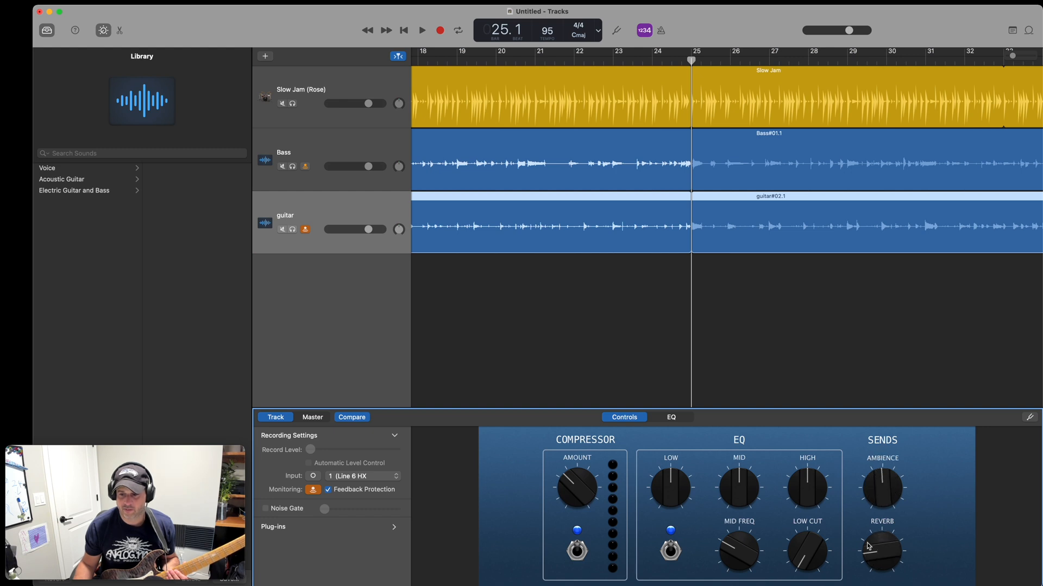
{"action": "left_click_drag", "start_coordinate": [809, 510], "coordinate": [810, 492]}
{"action": "scroll", "coordinate": [498, 130], "scroll_direction": "left", "scroll_amount": 10}
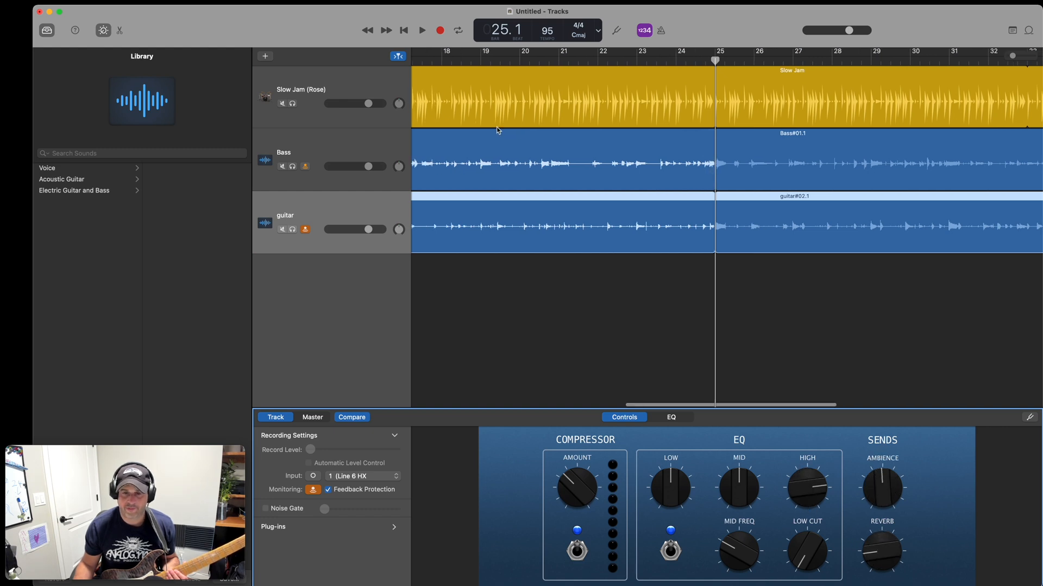
Play the song back from bar 1 and stop in bar 18 to hear the mix.
{"action": "scroll", "coordinate": [498, 130], "scroll_direction": "left", "scroll_amount": 5}
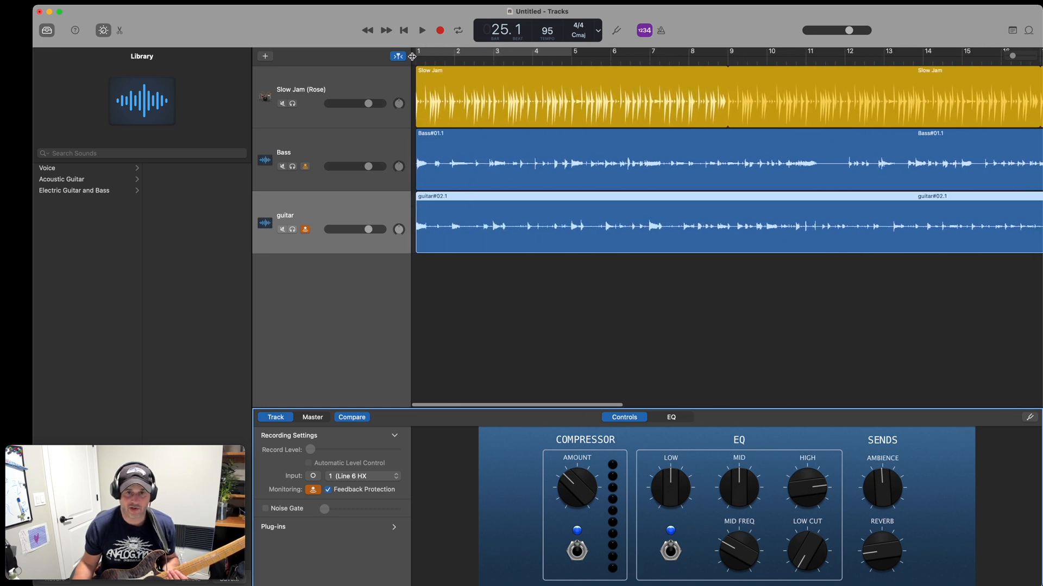
{"action": "left_click", "coordinate": [416, 61]}
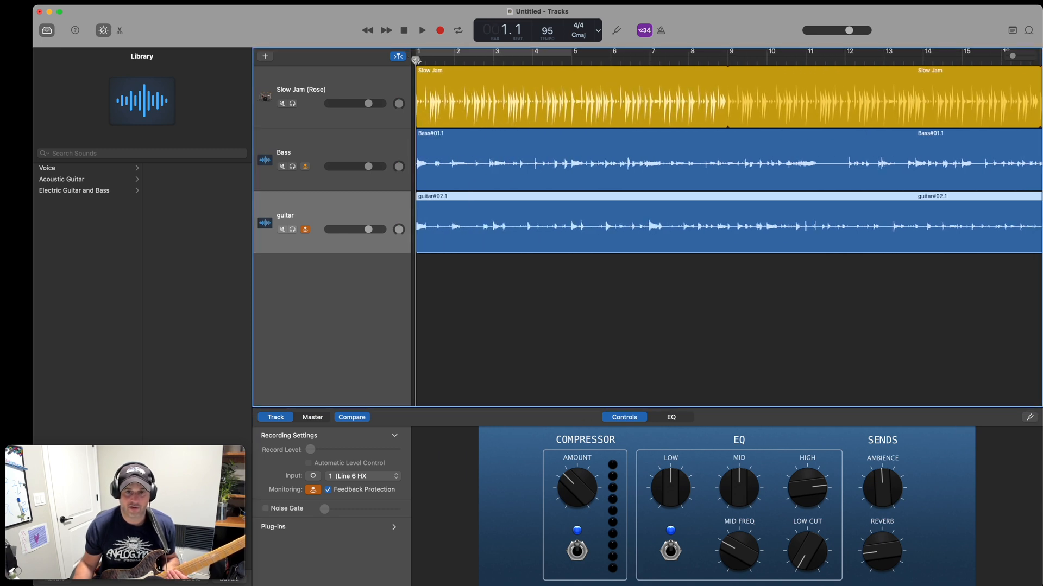
{"action": "left_click", "coordinate": [423, 32]}
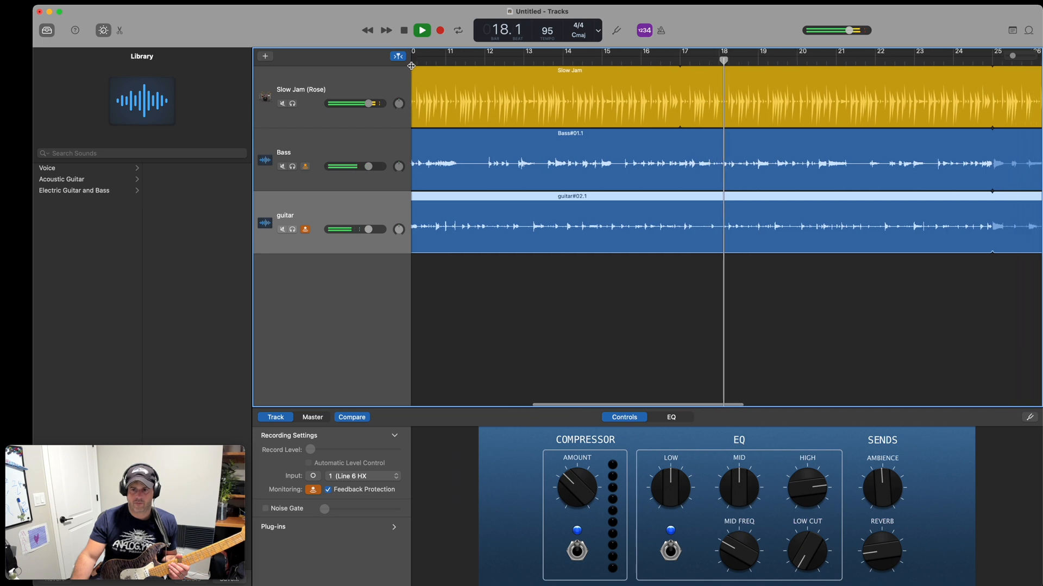
{"action": "left_click", "coordinate": [403, 30]}
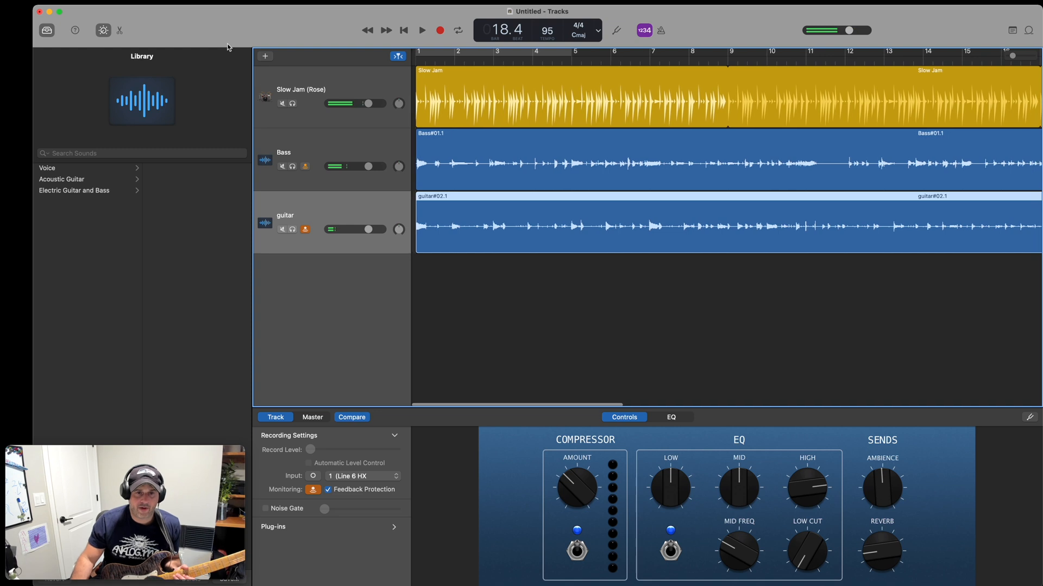
Add a new audio track below the guitar track, and switch to HX Edit to load preset 26B HP mods.
{"action": "left_click", "coordinate": [265, 56]}
{"action": "left_click", "coordinate": [486, 292]}
{"action": "double_click", "coordinate": [487, 292]}
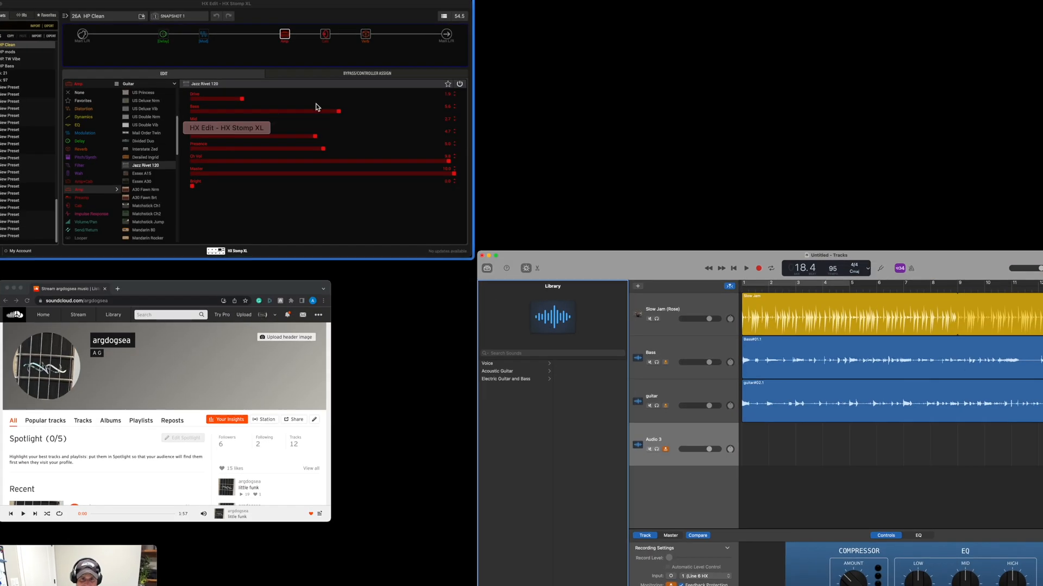
{"action": "left_click", "coordinate": [296, 95]}
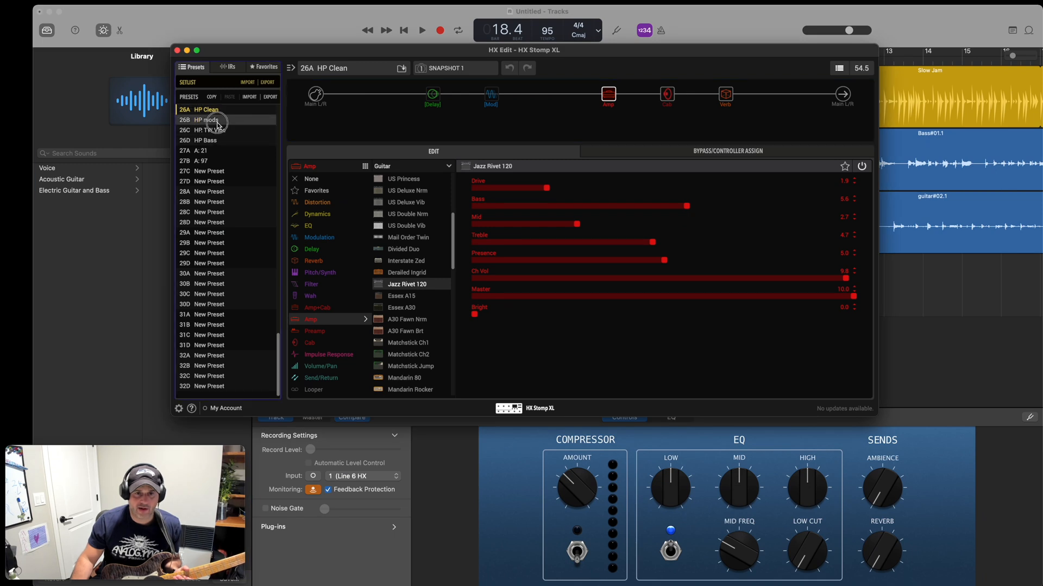
{"action": "left_click", "coordinate": [217, 120]}
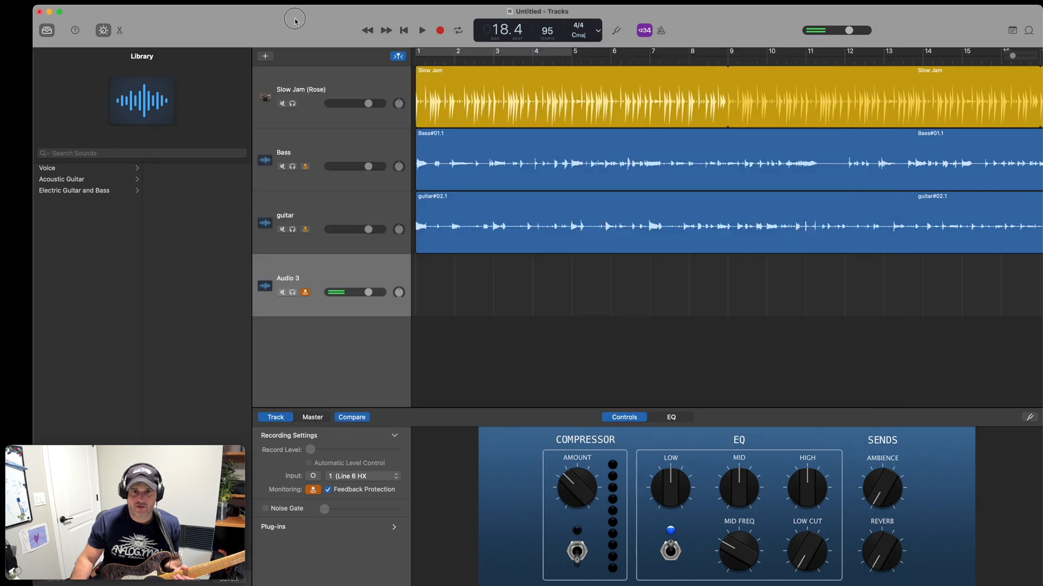
Switch back to GarageBand and record a second guitar part on the new audio track from bar 1 to just before bar 26.
{"action": "left_click", "coordinate": [294, 19]}
{"action": "left_click", "coordinate": [386, 274]}
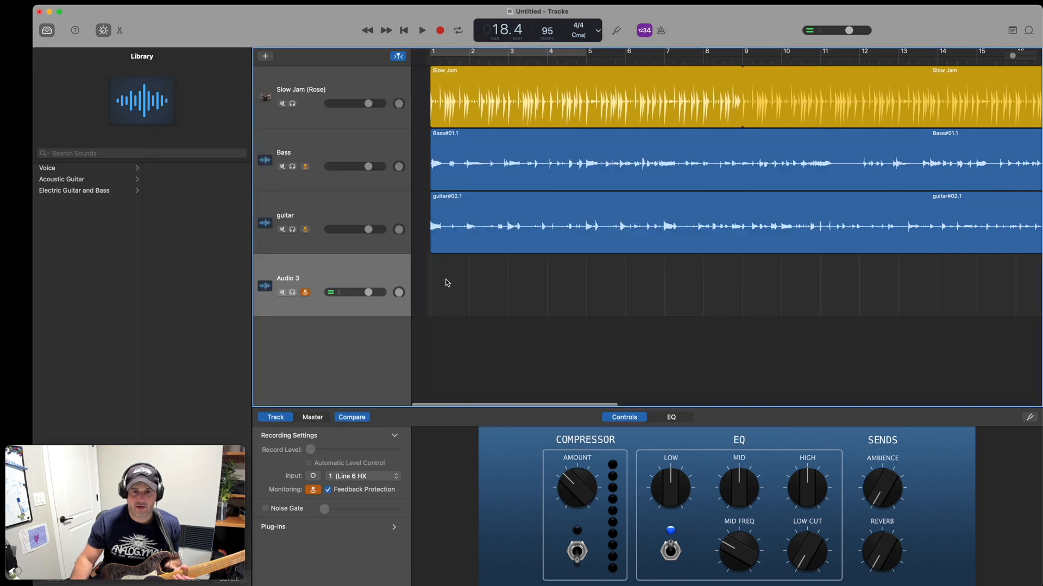
{"action": "left_click", "coordinate": [418, 60]}
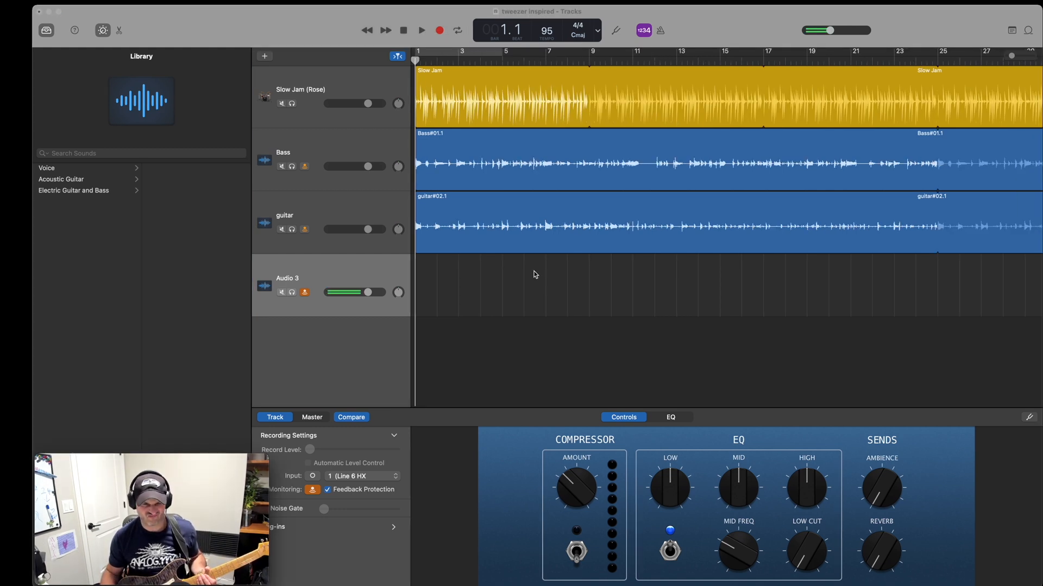
{"action": "left_click", "coordinate": [440, 31]}
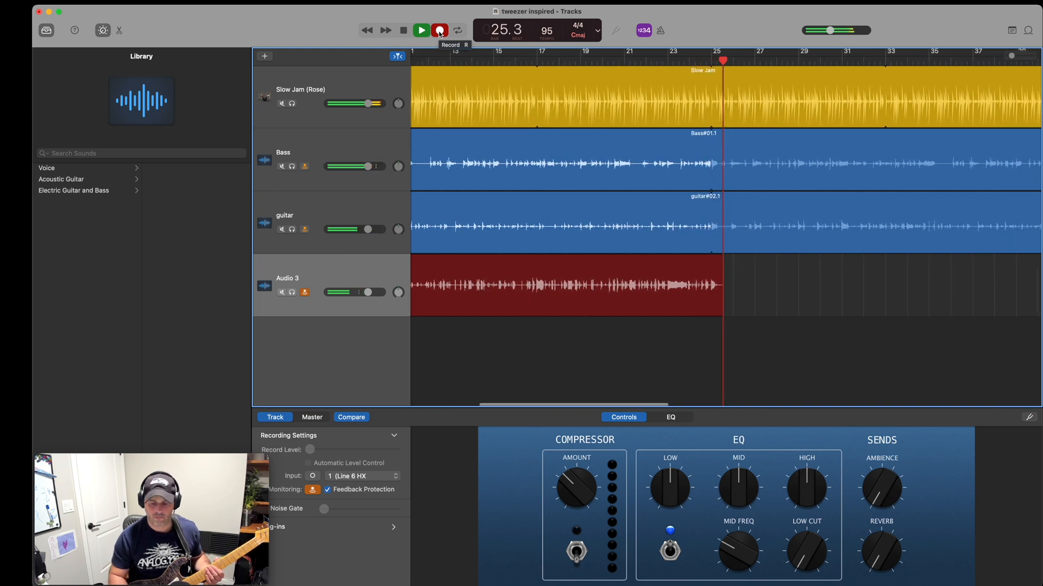
{"action": "key", "text": "space"}
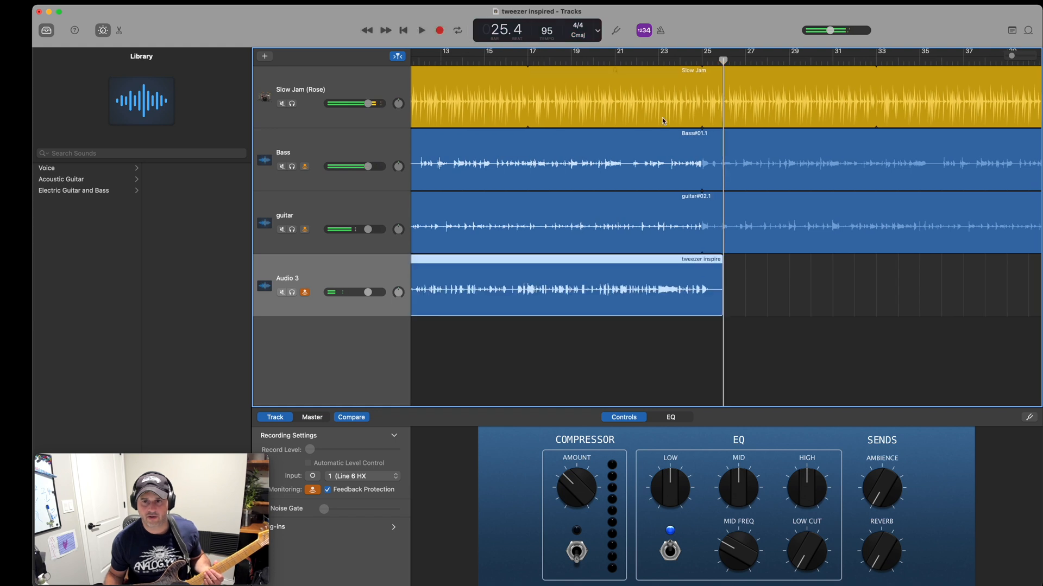
Split the new recording at bar 25, delete the part after it, and turn on looping for the remaining region.
{"action": "left_click", "coordinate": [705, 60]}
{"action": "right_click", "coordinate": [704, 262]}
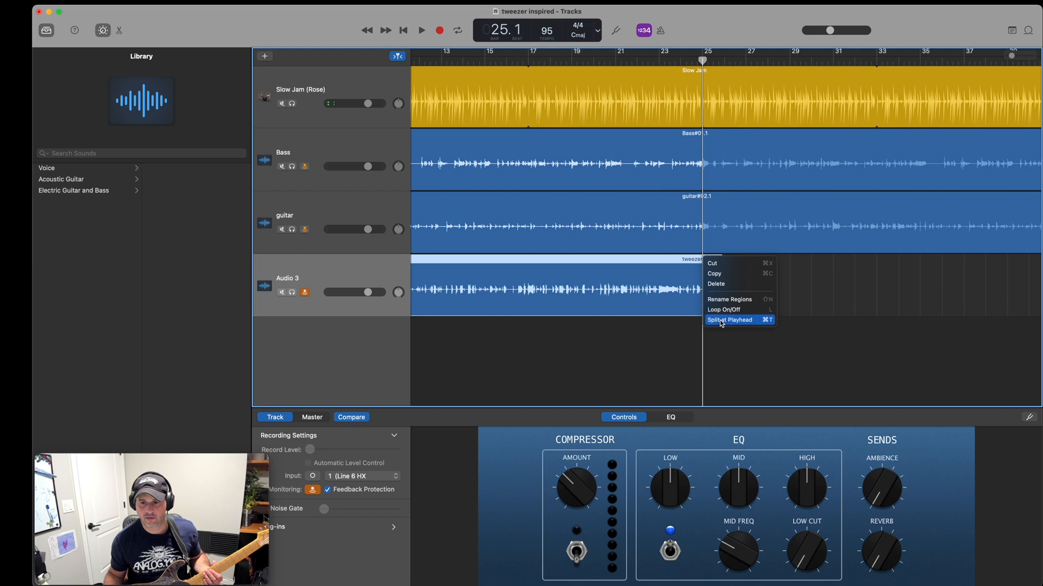
{"action": "left_click", "coordinate": [729, 320]}
{"action": "right_click", "coordinate": [708, 260]}
{"action": "left_click", "coordinate": [698, 268]}
{"action": "right_click", "coordinate": [699, 265]}
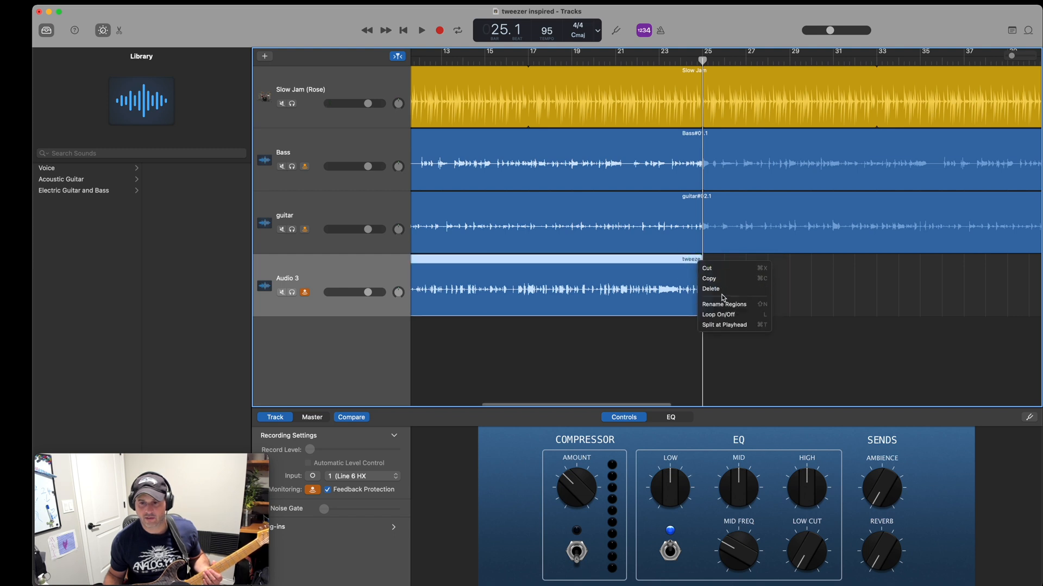
{"action": "left_click", "coordinate": [725, 315]}
Play the song from the beginning and raise the master volume.
{"action": "key", "text": "Return"}
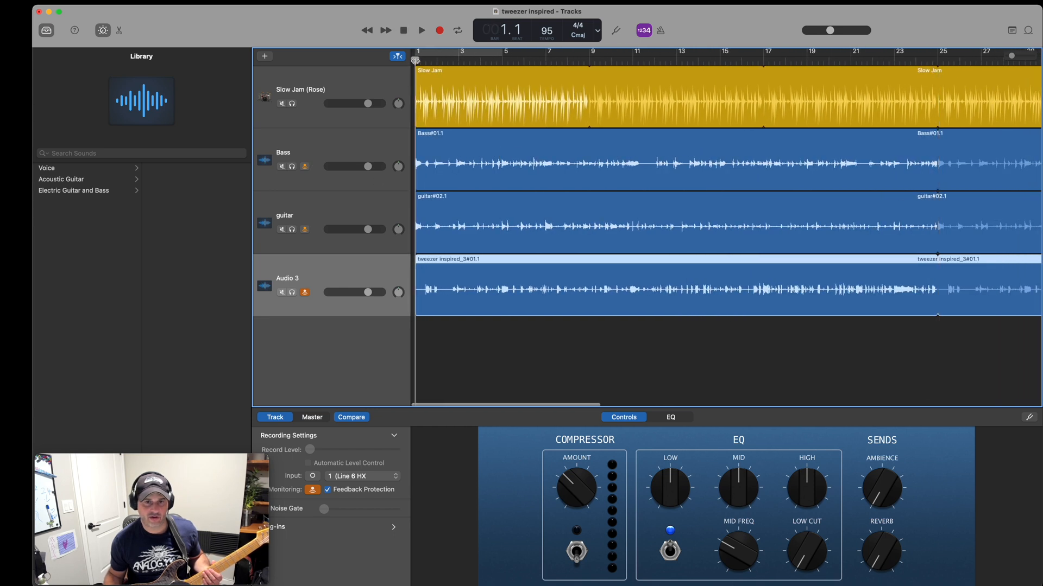
{"action": "left_click", "coordinate": [422, 31]}
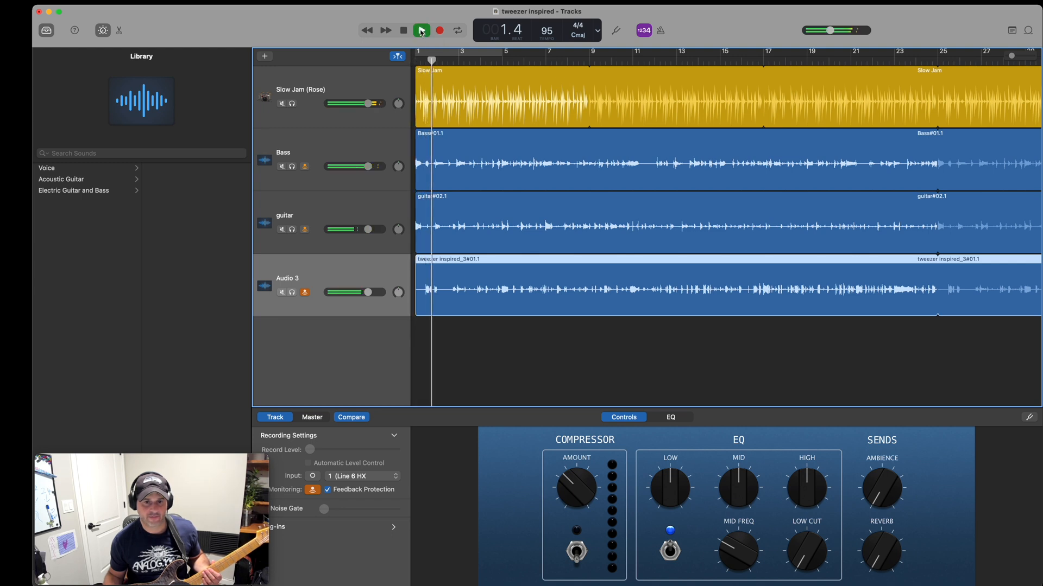
{"action": "left_click_drag", "start_coordinate": [830, 30], "coordinate": [858, 31]}
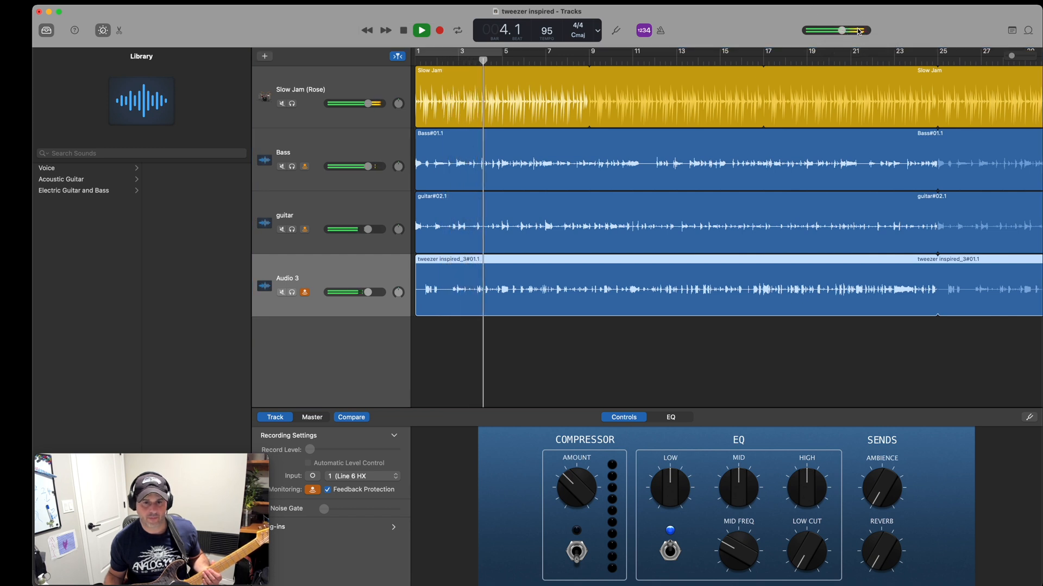
On the Audio 3 track, turn on the compressor and raise the Ambience, Reverb and track volume.
{"action": "left_click", "coordinate": [346, 265]}
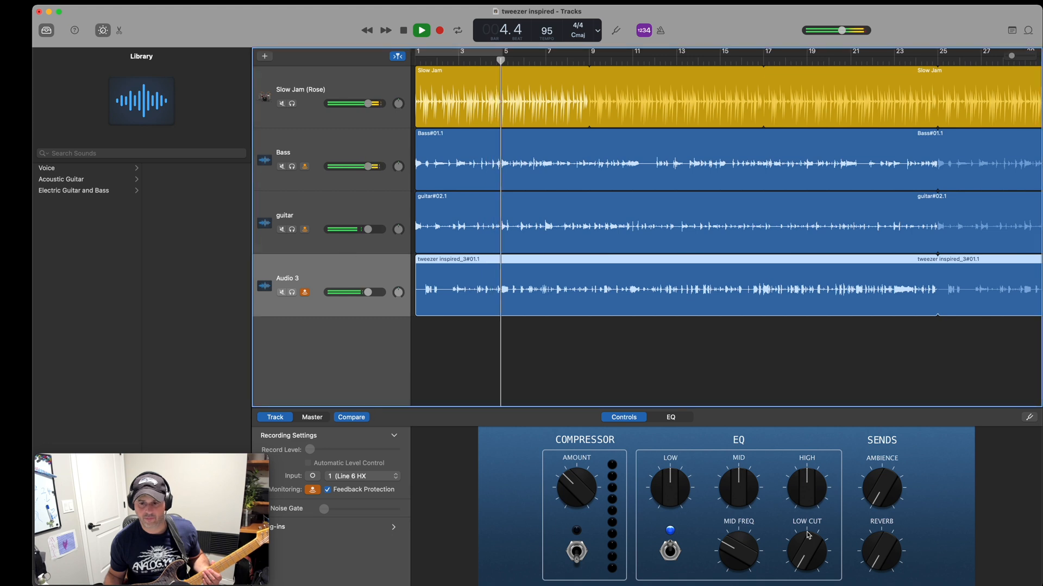
{"action": "left_click", "coordinate": [577, 552]}
{"action": "left_click_drag", "start_coordinate": [871, 471], "coordinate": [871, 458]}
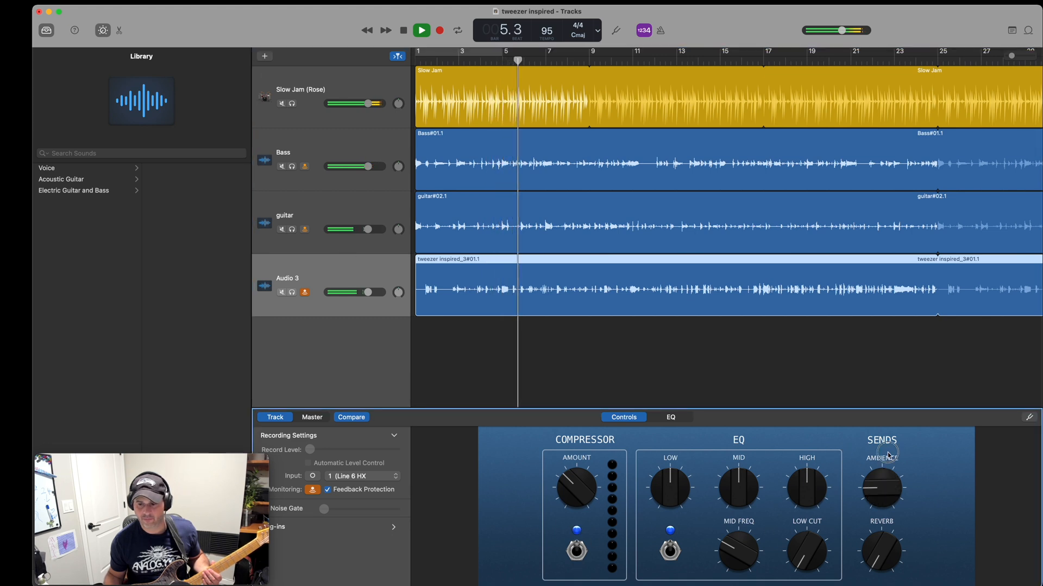
{"action": "left_click_drag", "start_coordinate": [875, 553], "coordinate": [874, 525]}
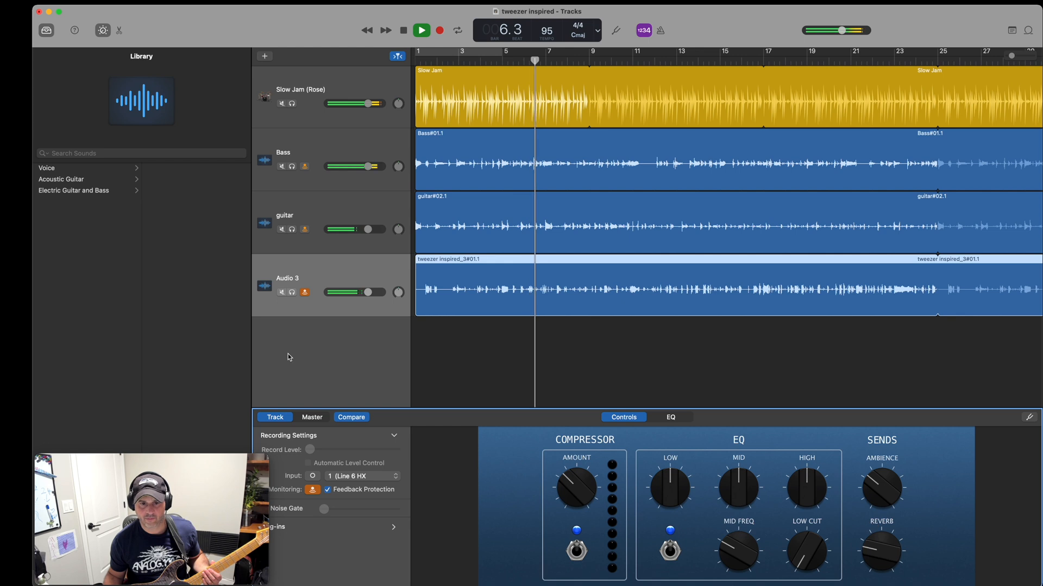
{"action": "left_click_drag", "start_coordinate": [369, 292], "coordinate": [386, 295]}
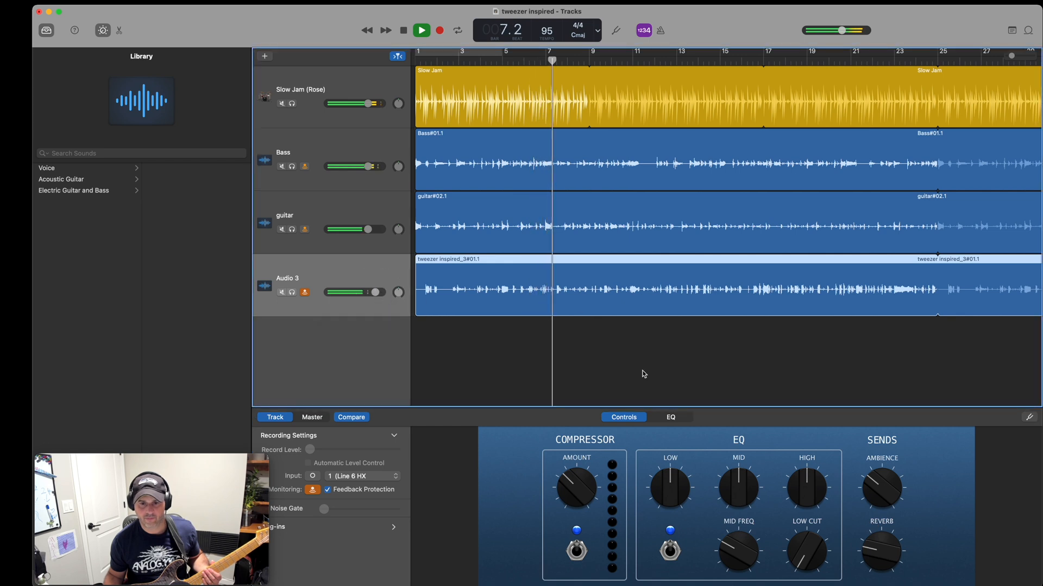
Raise Audio 3's High EQ, Low EQ and Ambience, slightly raise the master volume, and stop playback.
{"action": "left_click_drag", "start_coordinate": [807, 487], "coordinate": [808, 462]}
{"action": "left_click_drag", "start_coordinate": [689, 499], "coordinate": [688, 477]}
{"action": "left_click_drag", "start_coordinate": [878, 479], "coordinate": [888, 485]}
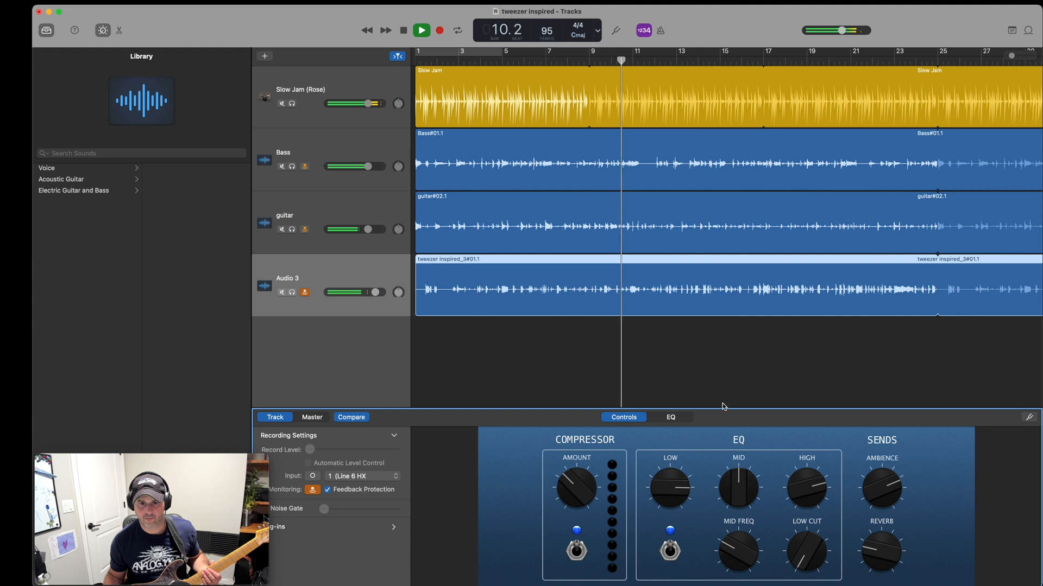
{"action": "left_click_drag", "start_coordinate": [842, 30], "coordinate": [845, 30]}
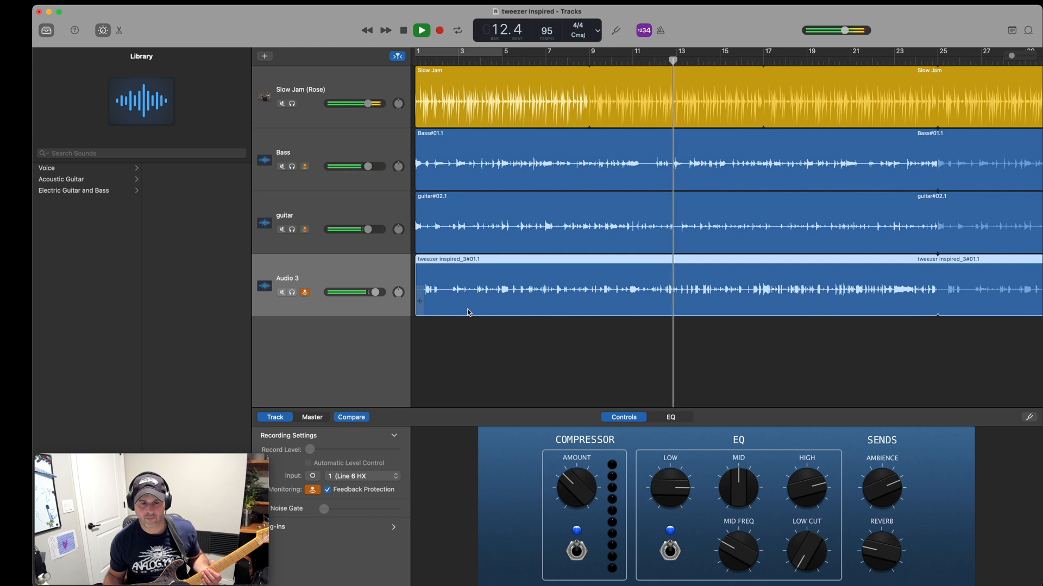
{"action": "left_click", "coordinate": [404, 31]}
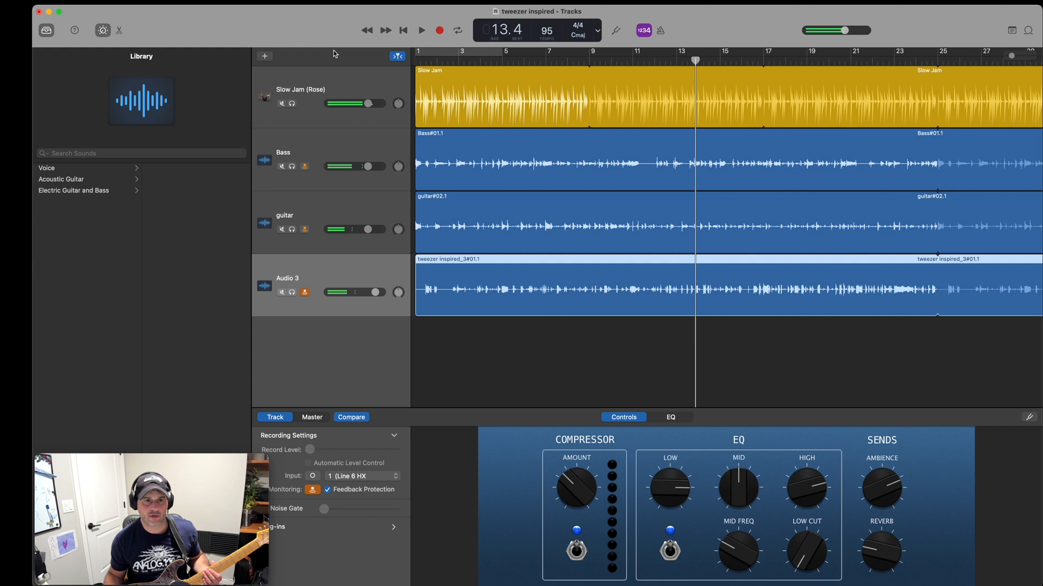
Return to bar 1 and share the song to SoundCloud as a public bounce titled "tweezer inspired II".
{"action": "key", "text": "Return"}
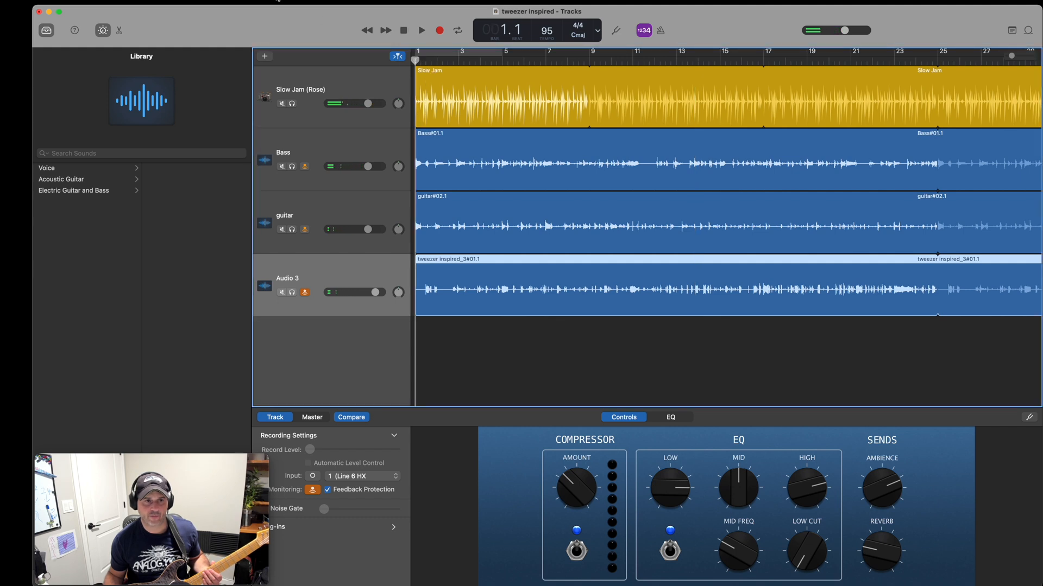
{"action": "left_click", "coordinate": [140, 0]}
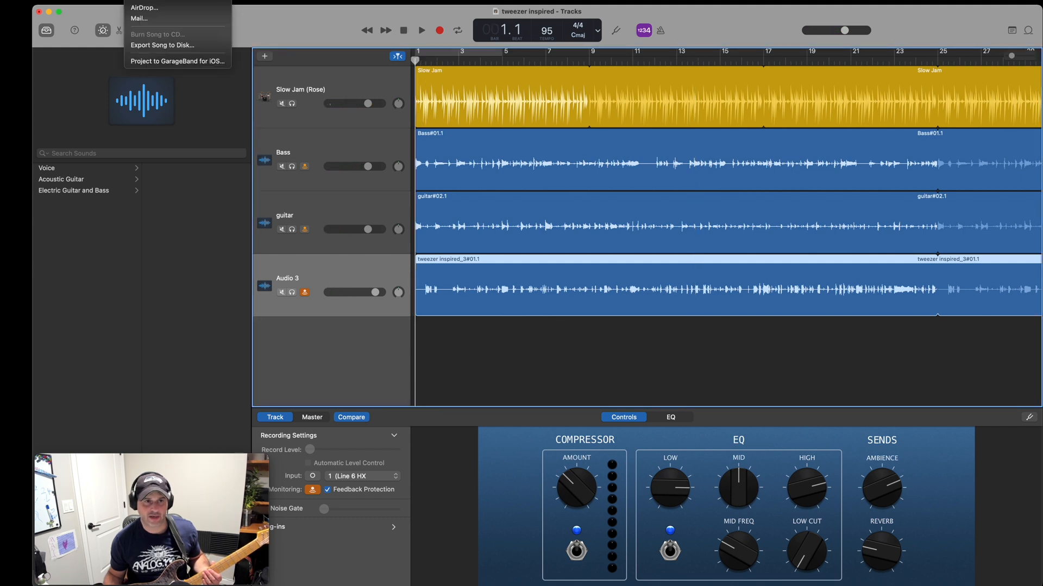
{"action": "left_click", "coordinate": [155, 0]}
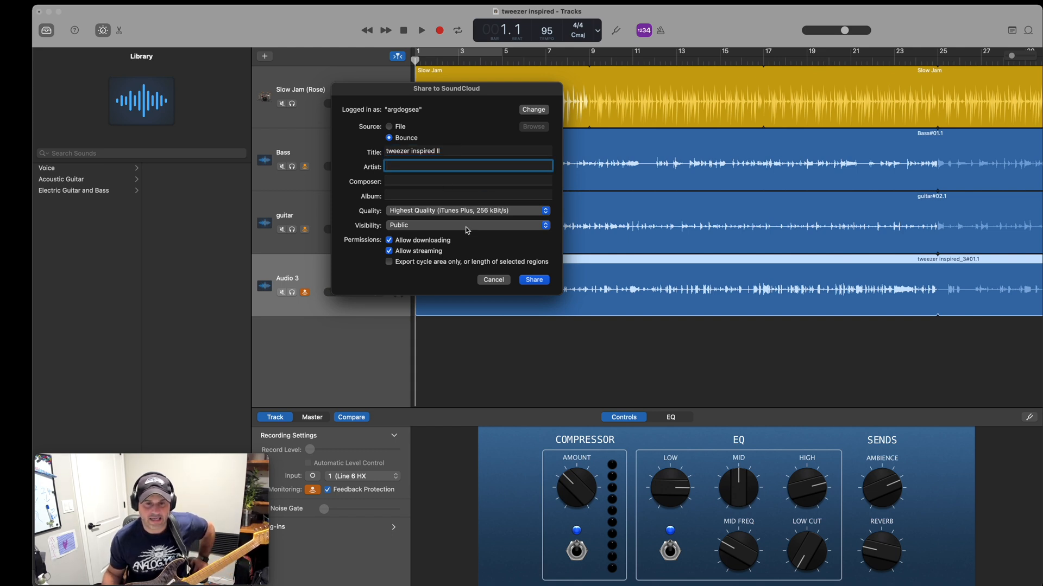
{"action": "left_click", "coordinate": [534, 280]}
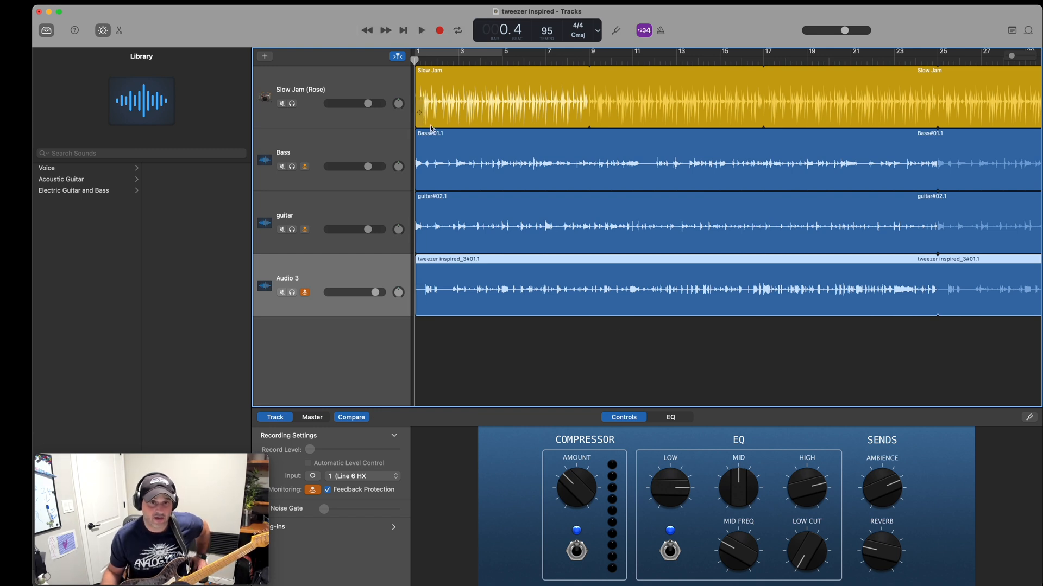
Add another audio track below Audio 3, and switch to HX Edit to load preset 26C HP. TW Vibe.
{"action": "left_click", "coordinate": [266, 56]}
{"action": "double_click", "coordinate": [516, 291]}
{"action": "key", "text": "ctrl+Up"}
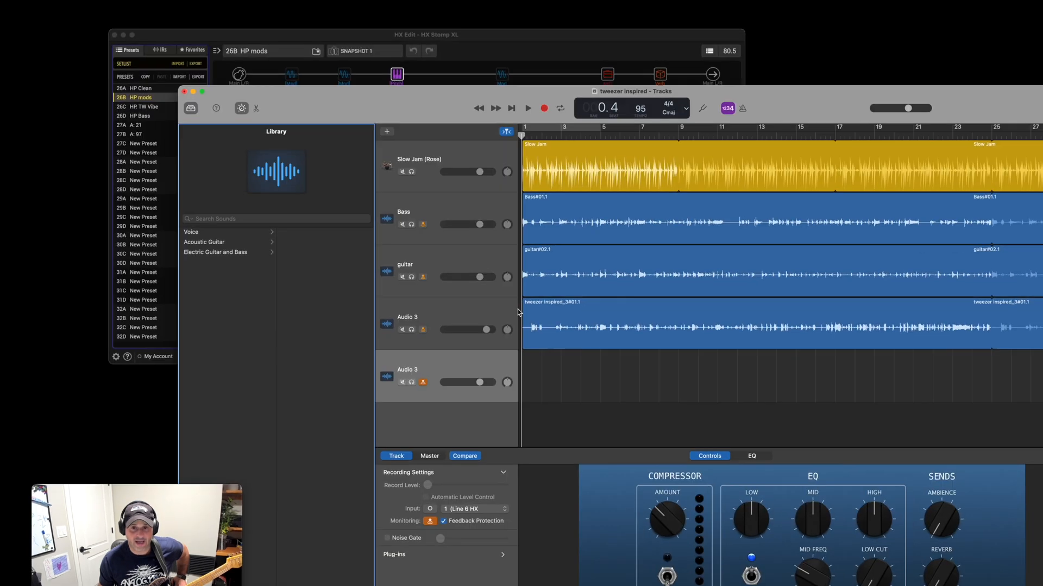
{"action": "left_click", "coordinate": [320, 141]}
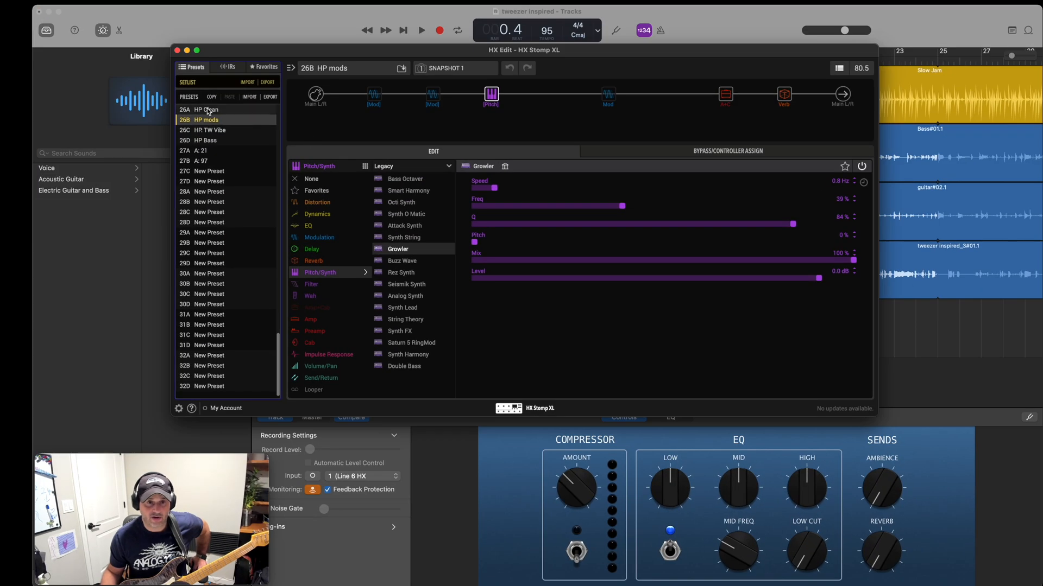
{"action": "left_click", "coordinate": [194, 130]}
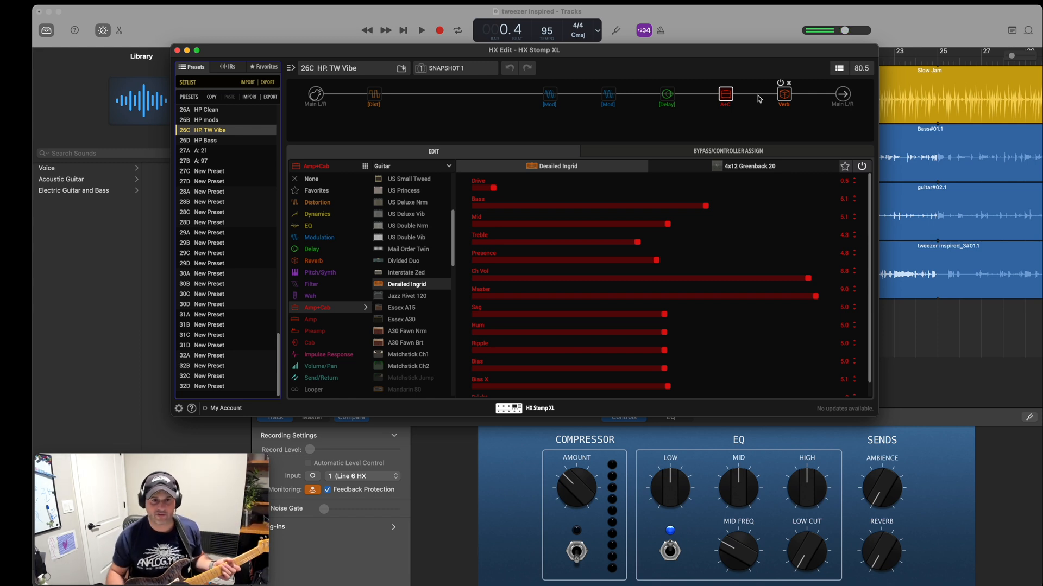
Switch back to GarageBand and record a lead guitar part on the newest track from the song's start to just before bar 28.
{"action": "left_click", "coordinate": [315, 26]}
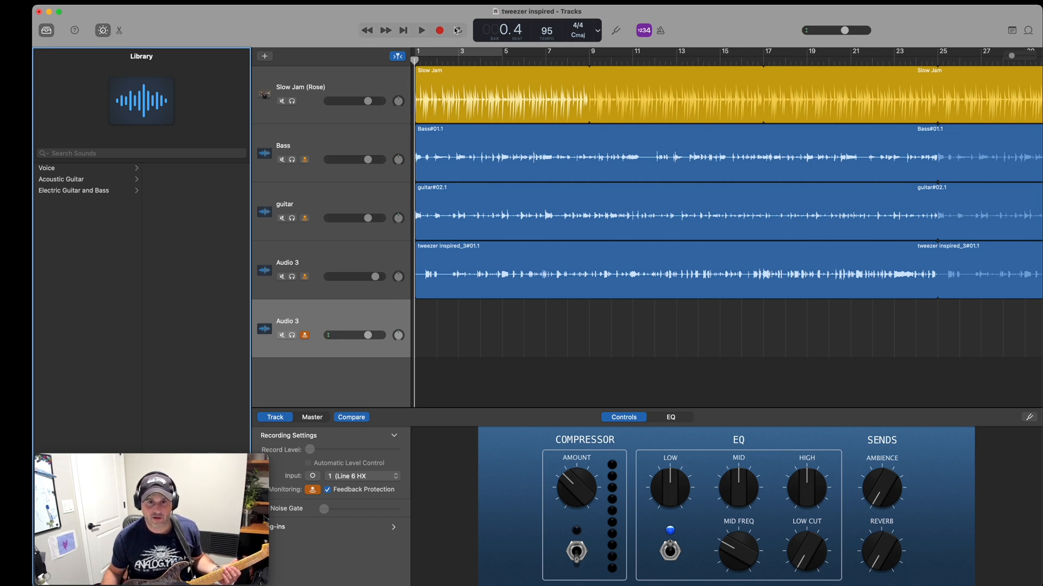
{"action": "left_click", "coordinate": [440, 31]}
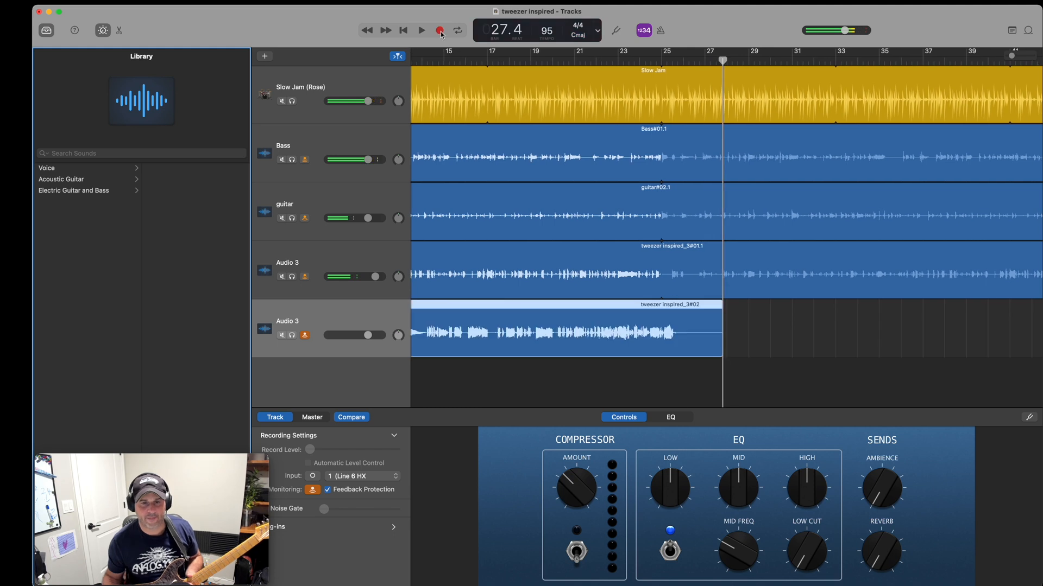
{"action": "left_click", "coordinate": [441, 32]}
Play the song from bar 1 and mute the guitar track.
{"action": "key", "text": "Return"}
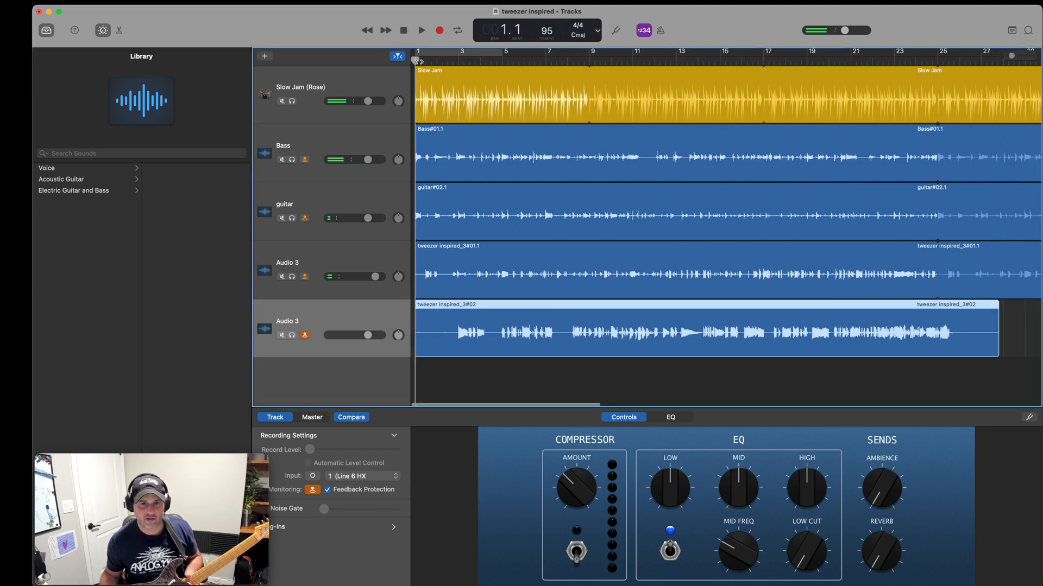
{"action": "key", "text": "space"}
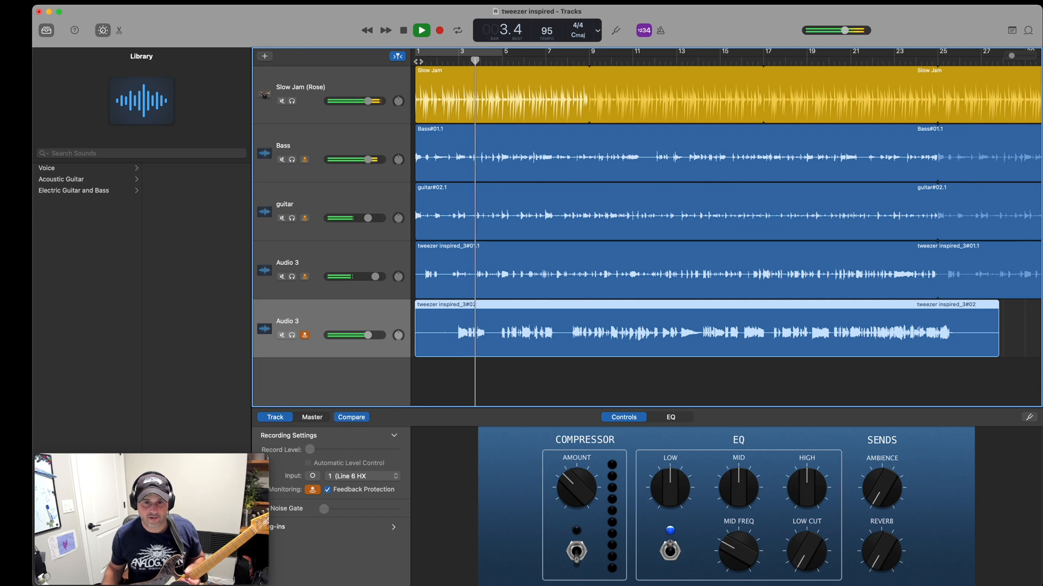
{"action": "left_click", "coordinate": [281, 218]}
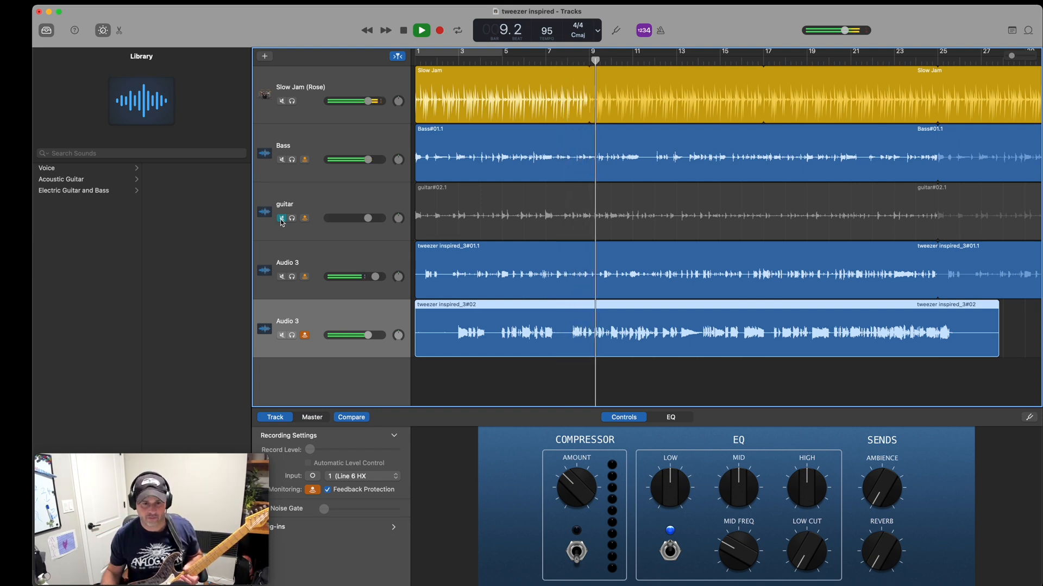
On the newest track, turn on the compressor and raise its Amount, the Ambience, the Reverb and the Mid EQ.
{"action": "left_click", "coordinate": [577, 555]}
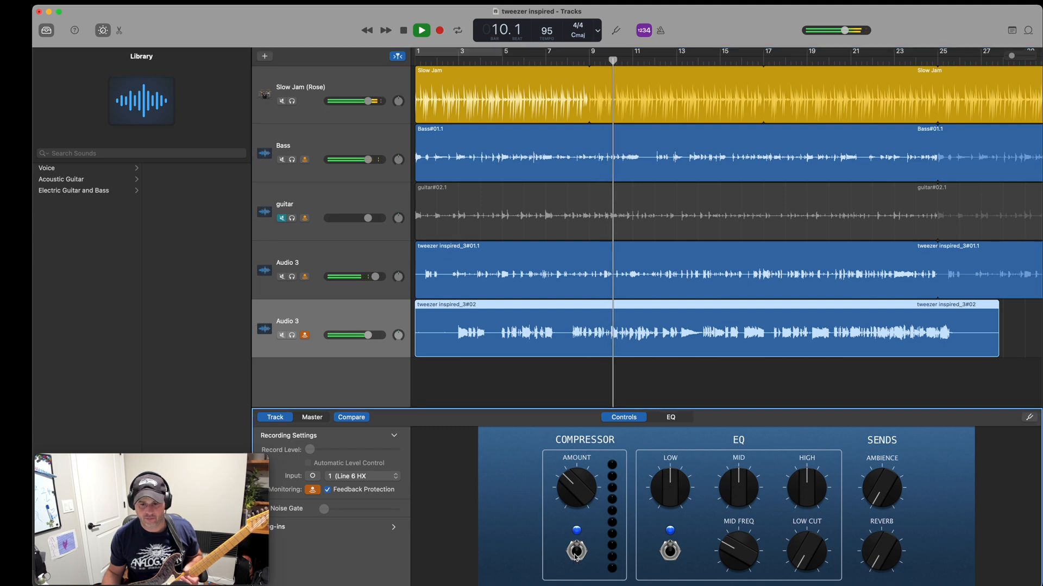
{"action": "left_click_drag", "start_coordinate": [574, 488], "coordinate": [576, 495]}
{"action": "left_click_drag", "start_coordinate": [872, 494], "coordinate": [872, 481]}
{"action": "left_click_drag", "start_coordinate": [880, 538], "coordinate": [878, 522]}
{"action": "left_click_drag", "start_coordinate": [743, 489], "coordinate": [744, 479]}
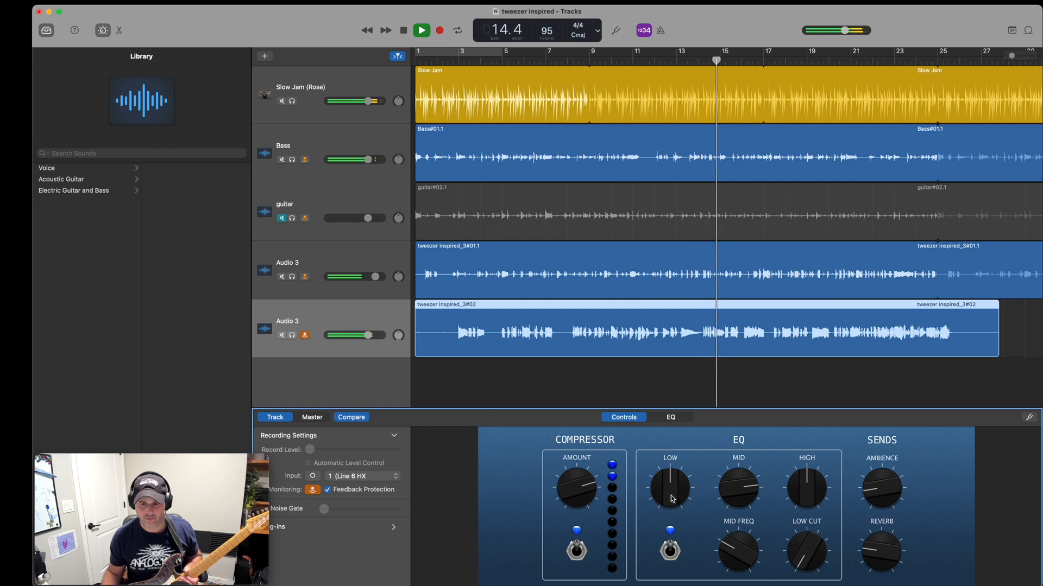
Turn off the newest track's compressor, lower the master volume, and stop playback at bar 28.
{"action": "left_click", "coordinate": [577, 552]}
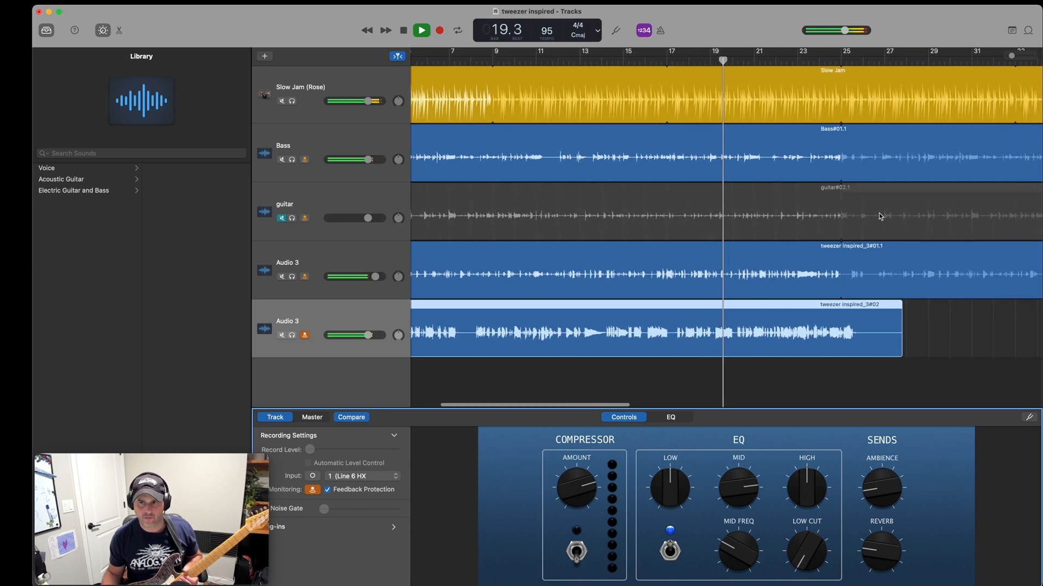
{"action": "left_click", "coordinate": [844, 31]}
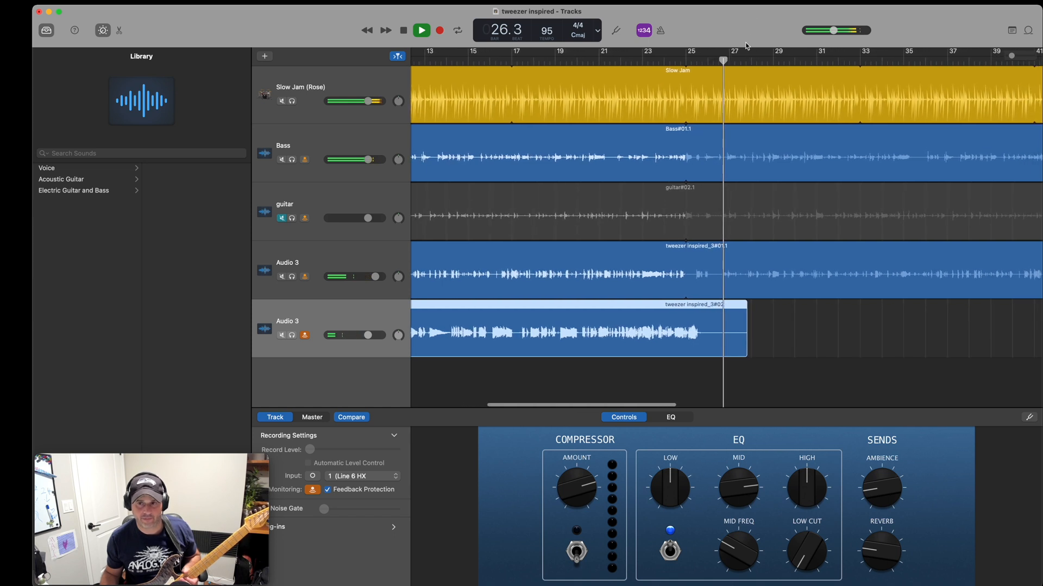
{"action": "left_click_drag", "start_coordinate": [833, 33], "coordinate": [824, 33]}
{"action": "key", "text": "space"}
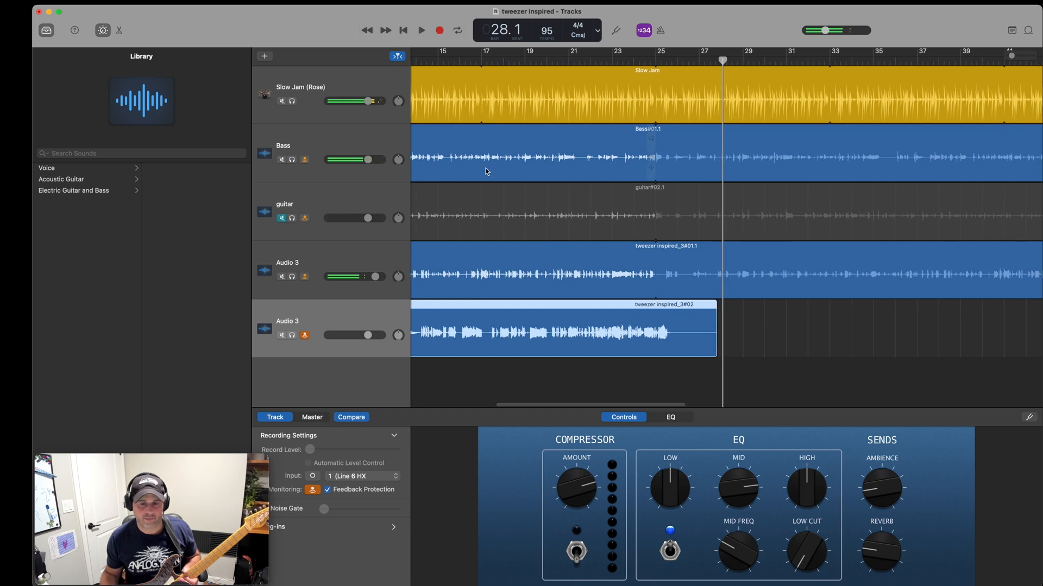